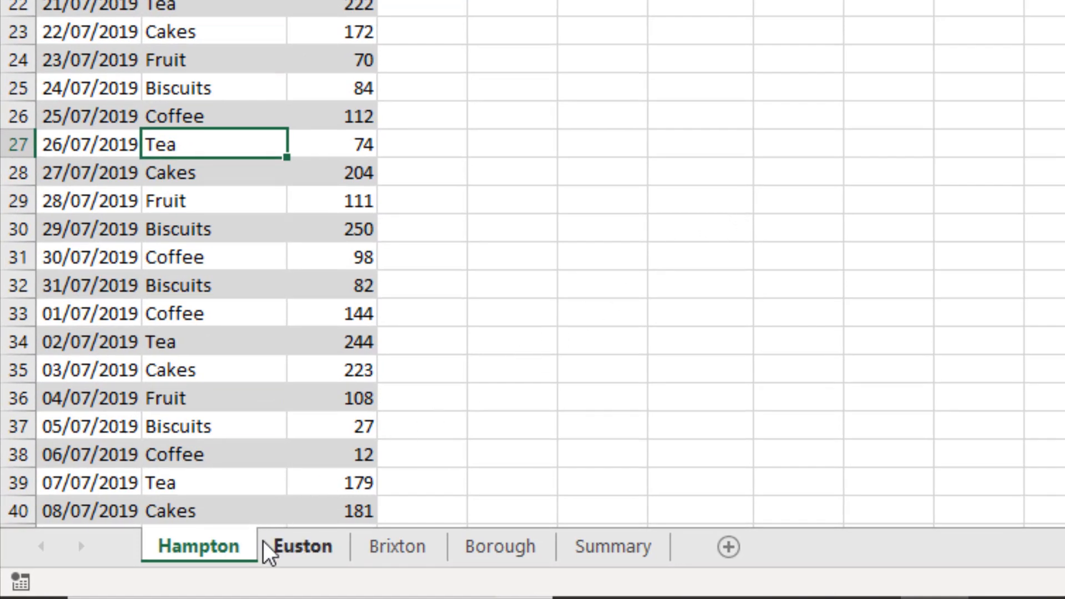
# - Look through the Euston, Brixton and Borough sales sheets and the Summary sheet with its product totals and chart
pyautogui.click(312, 557)
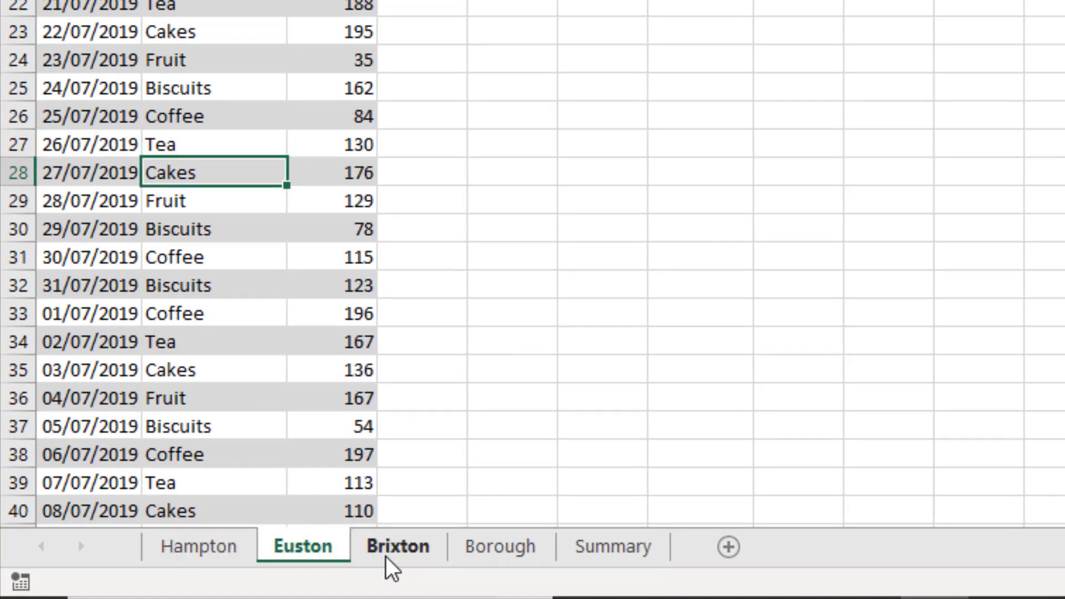
pyautogui.click(388, 559)
pyautogui.click(489, 559)
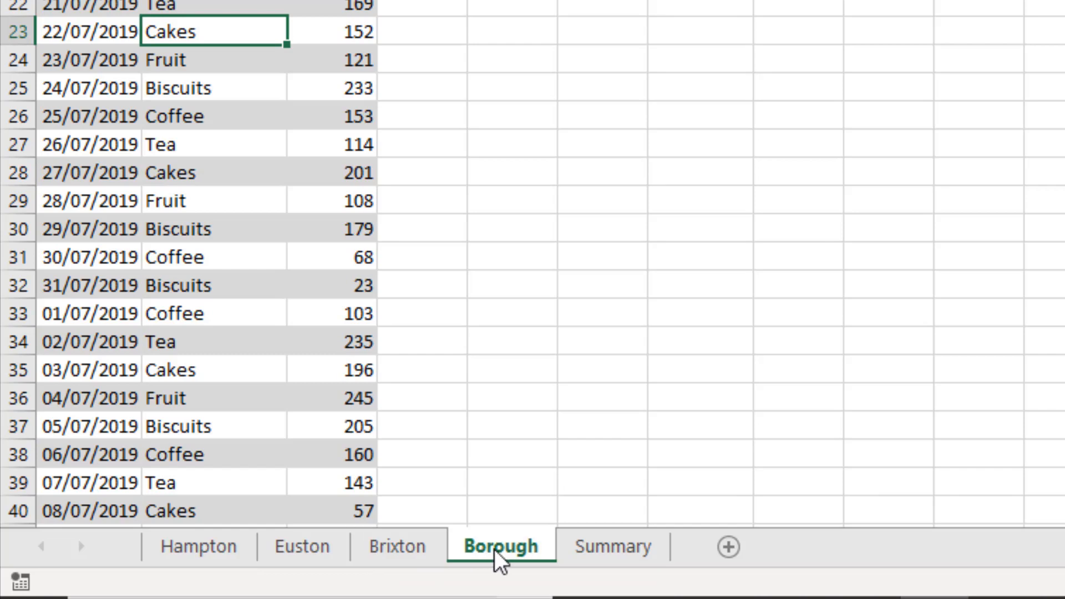
pyautogui.click(586, 560)
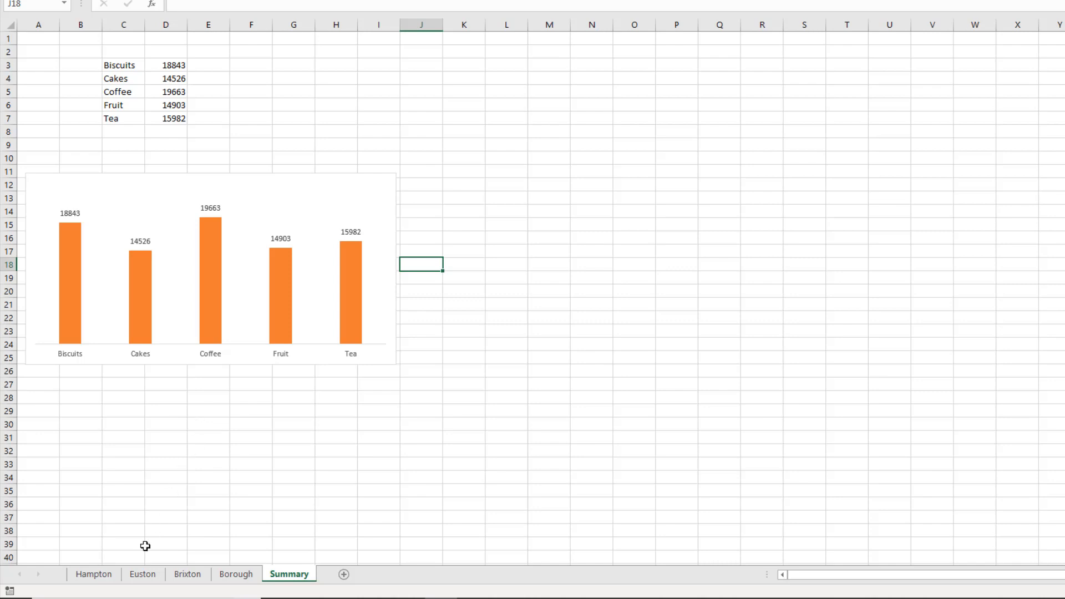
# - Examine the table names on the Hampton and Euston sheets and the workbook's list of defined names
pyautogui.click(114, 575)
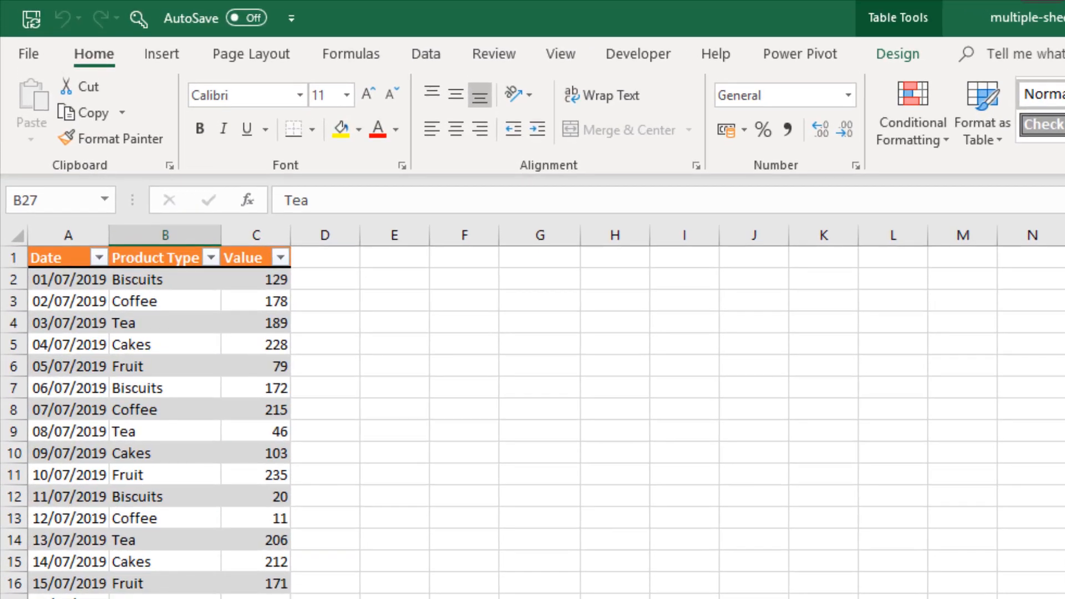
pyautogui.click(166, 598)
pyautogui.click(897, 54)
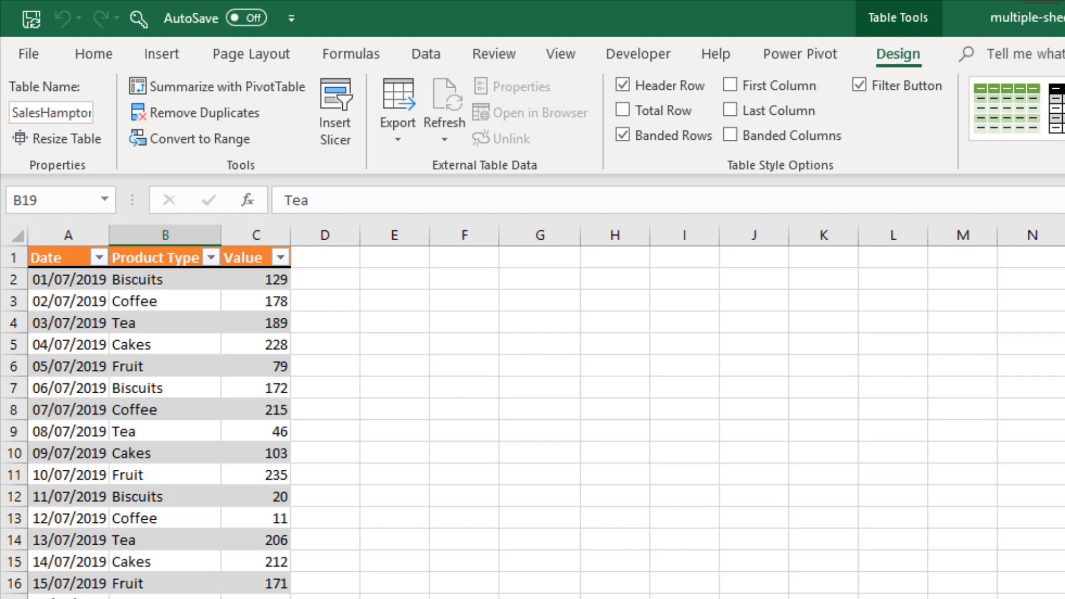
pyautogui.hotkey('ctrl', 'pagedown')
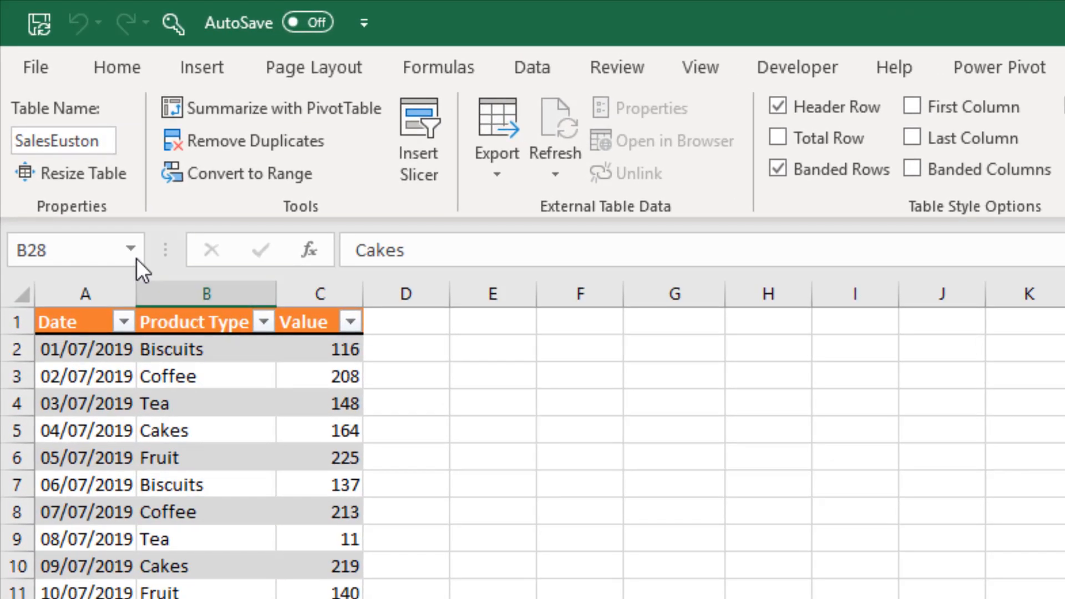
pyautogui.click(132, 254)
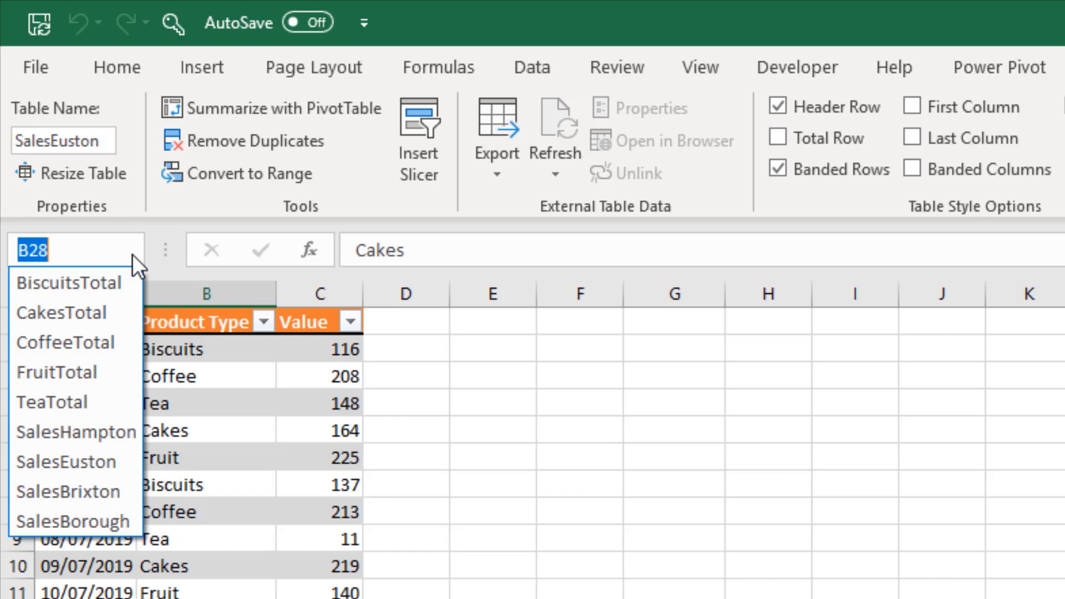
pyautogui.press('Escape')
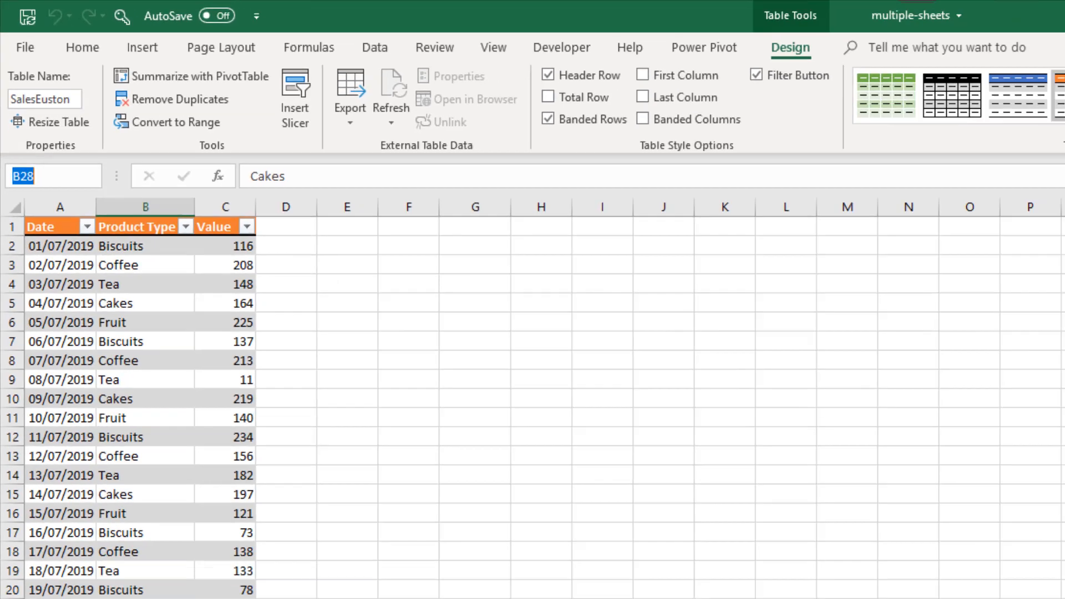
# - Return to the Summary sheet and create a blank query in the Power Query Editor
pyautogui.click(241, 578)
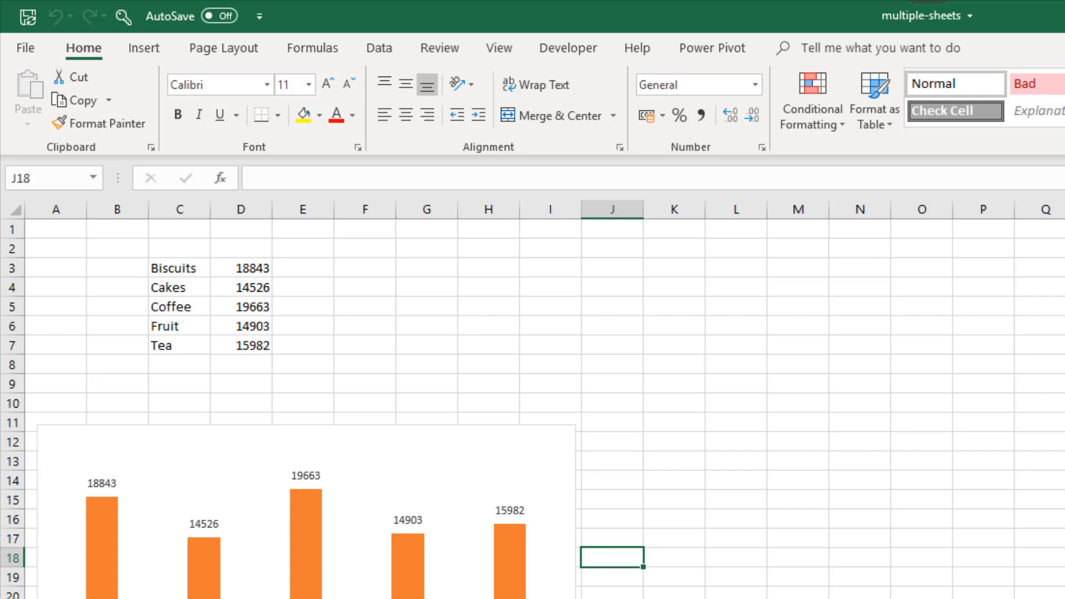
pyautogui.click(382, 49)
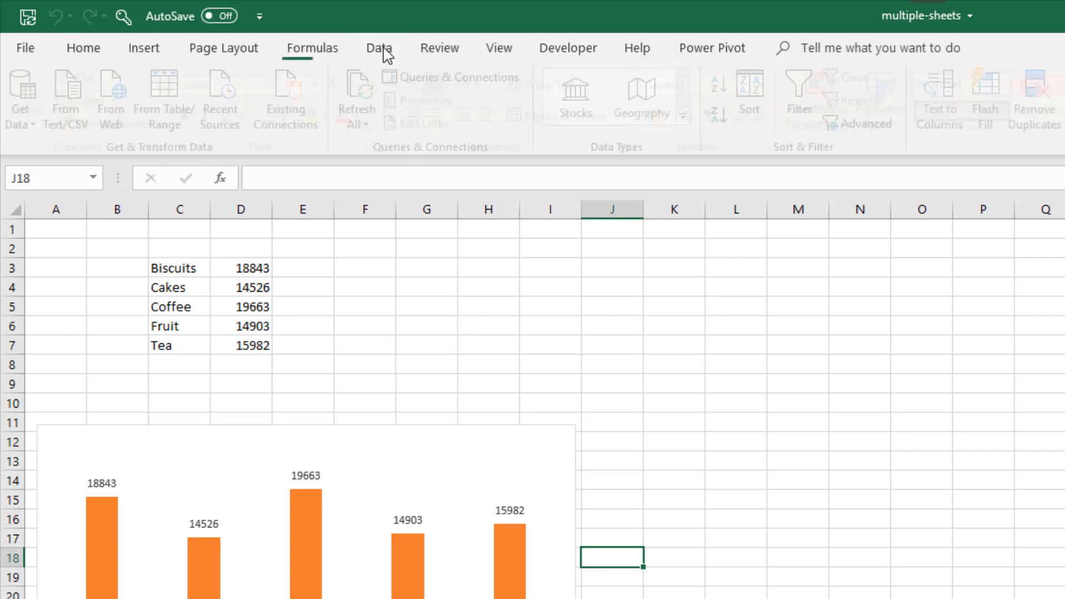
pyautogui.click(33, 126)
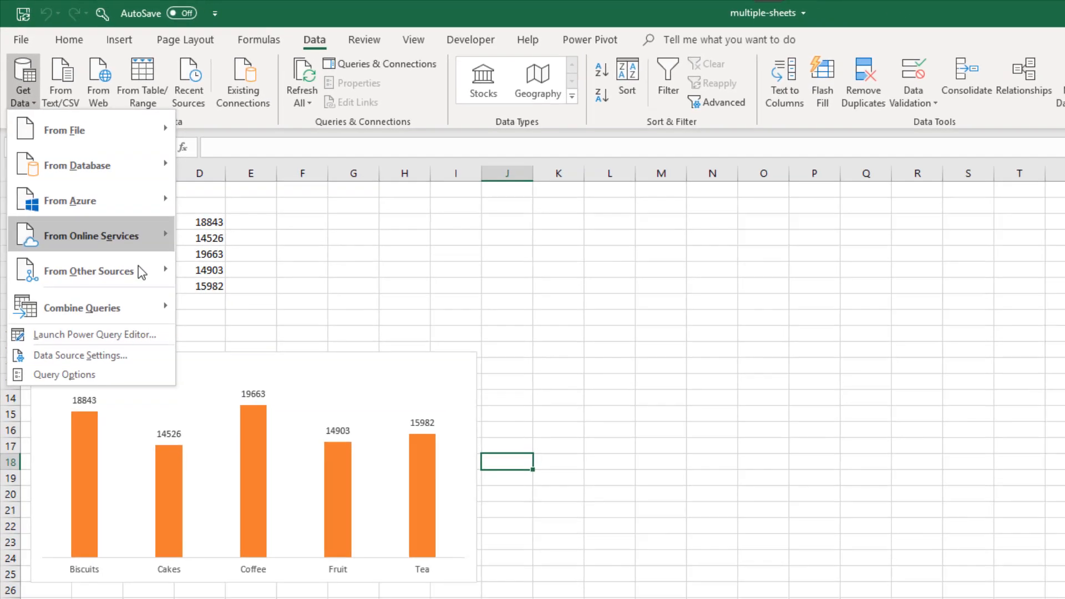
pyautogui.moveTo(169, 325)
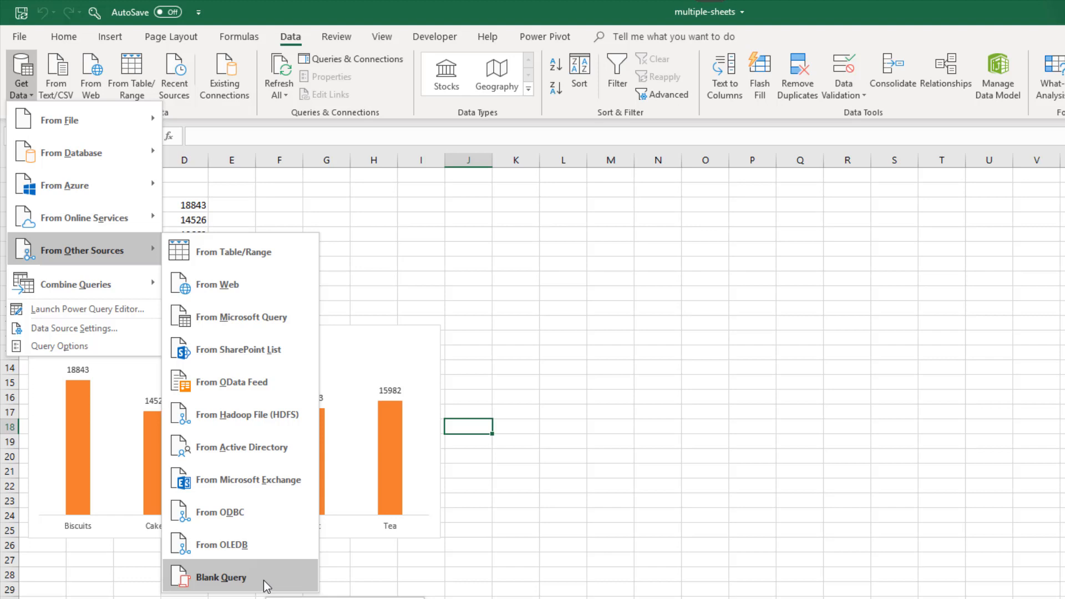
pyautogui.click(238, 583)
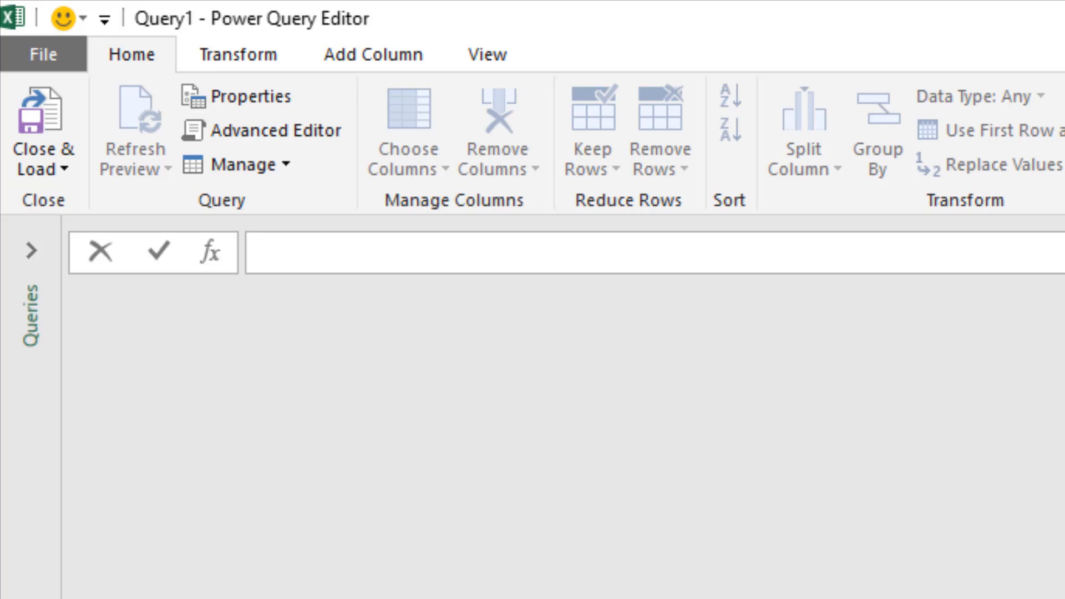
# - Enter the formula =Excel.CurrentWorkbook() as the query's source to list the workbook's tables and named ranges
pyautogui.write('=Excel.C')
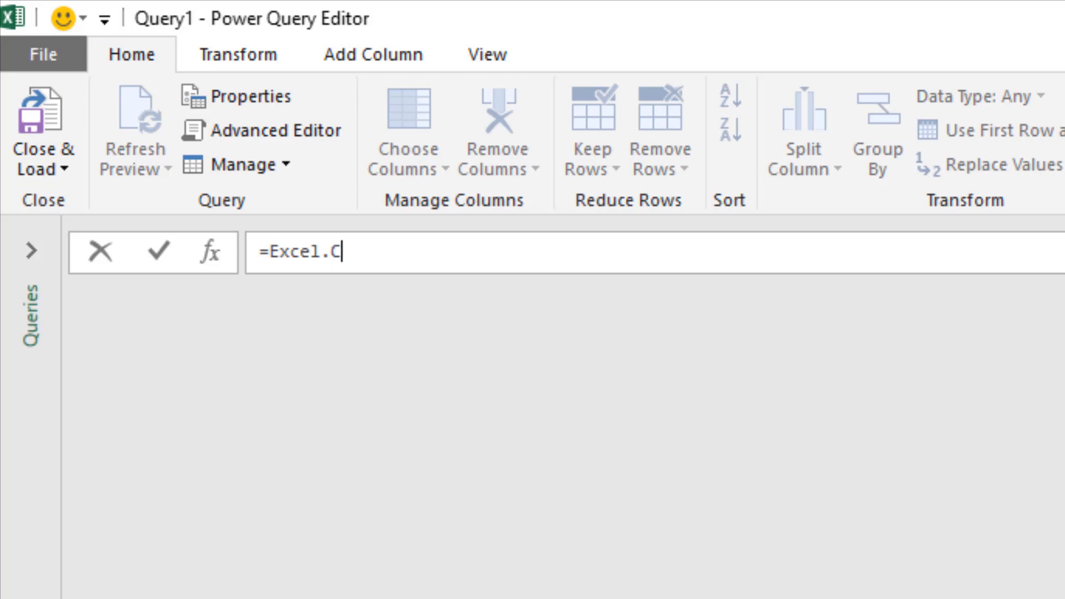
pyautogui.write('urrentWorkbo')
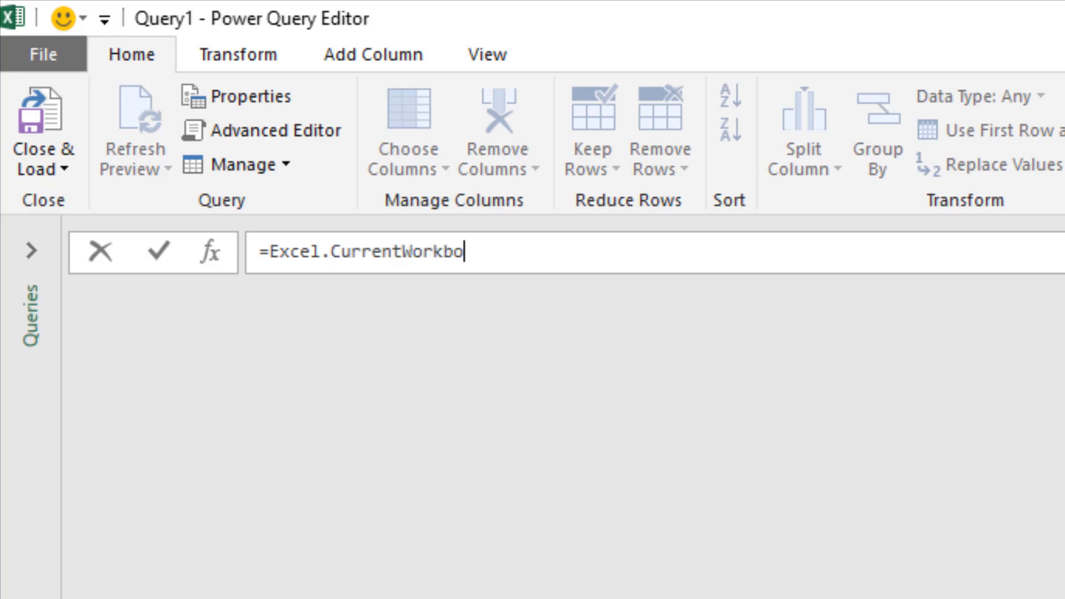
pyautogui.write('ok()')
pyautogui.press('Return')
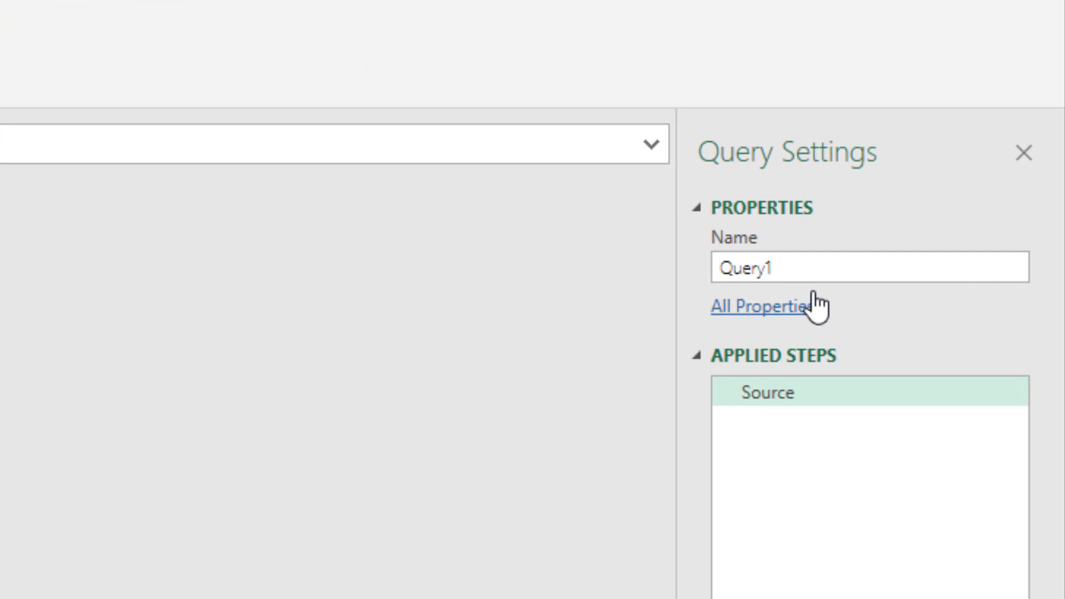
# - Rename the query as CombineSales
pyautogui.click(820, 261)
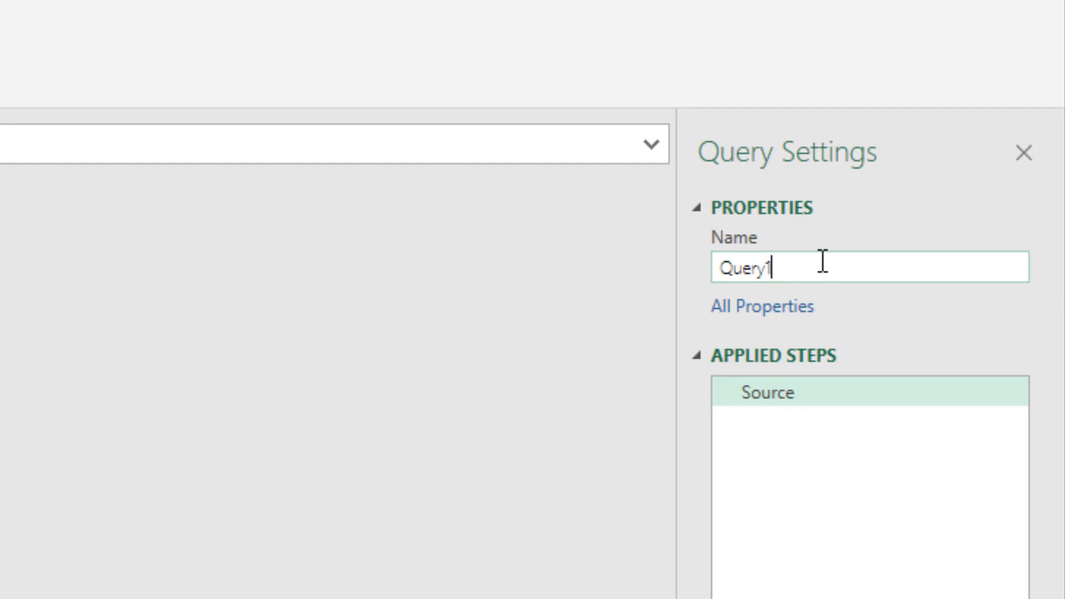
pyautogui.moveTo(820, 261); pyautogui.dragTo(706, 275)
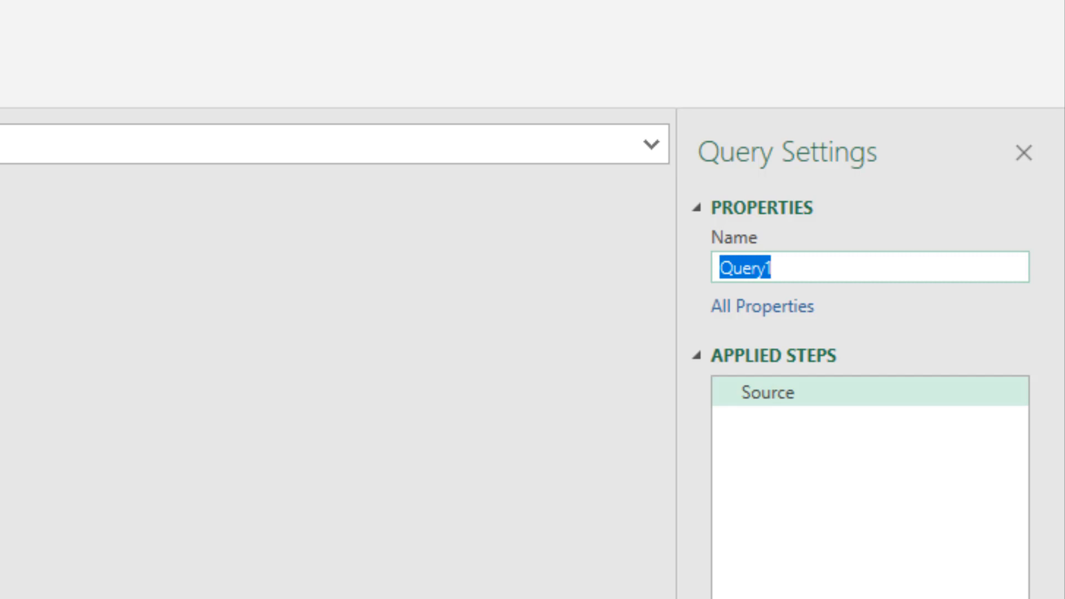
pyautogui.write('Combine')
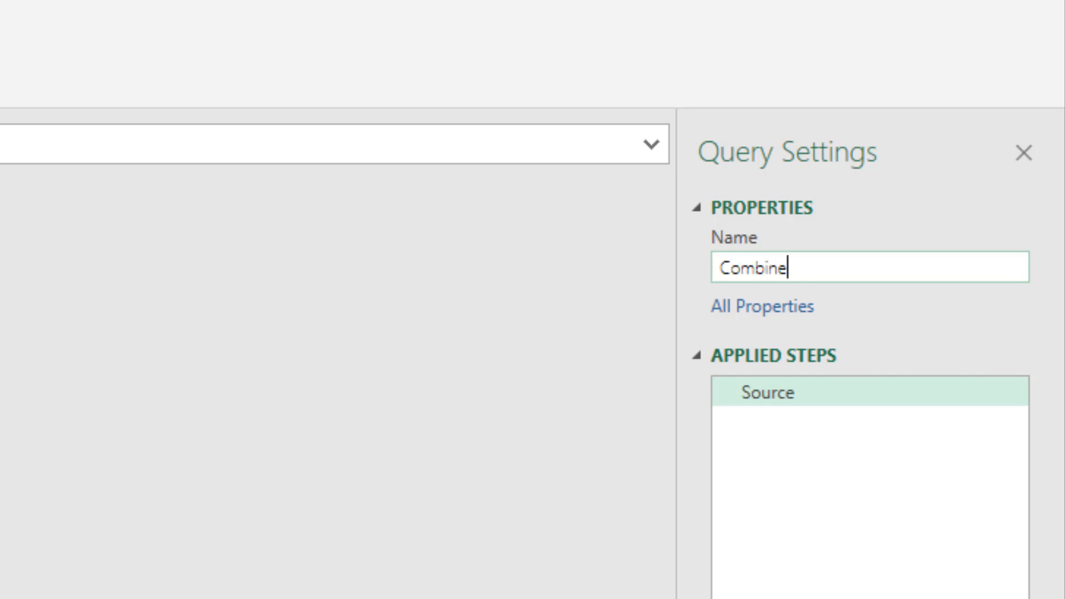
pyautogui.write('Sales')
pyautogui.press('Return')
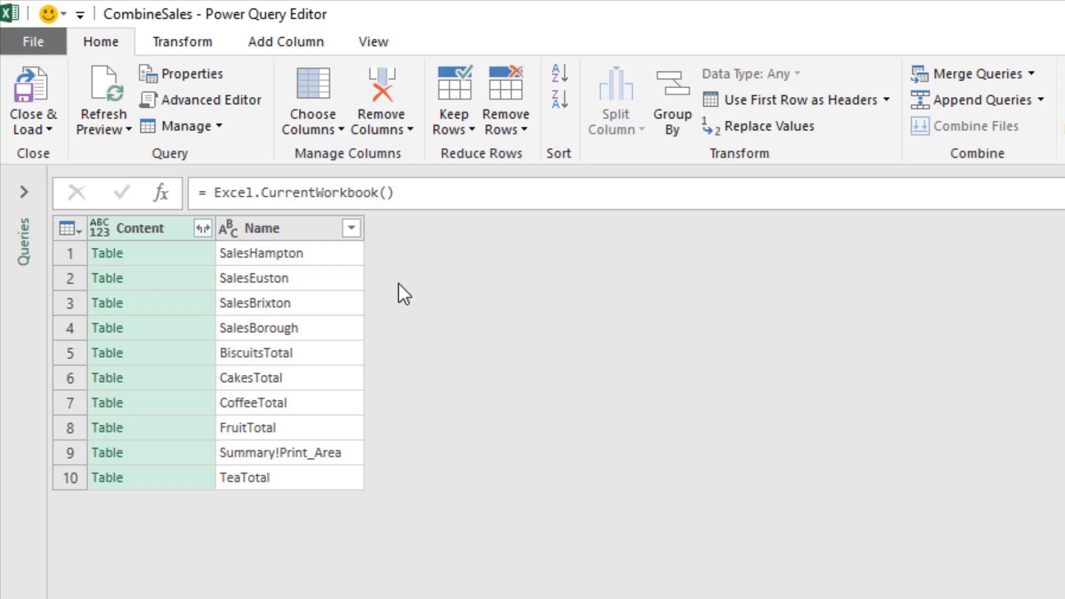
# - Filter the Name column to keep only rows that begin with Sales
pyautogui.click(355, 235)
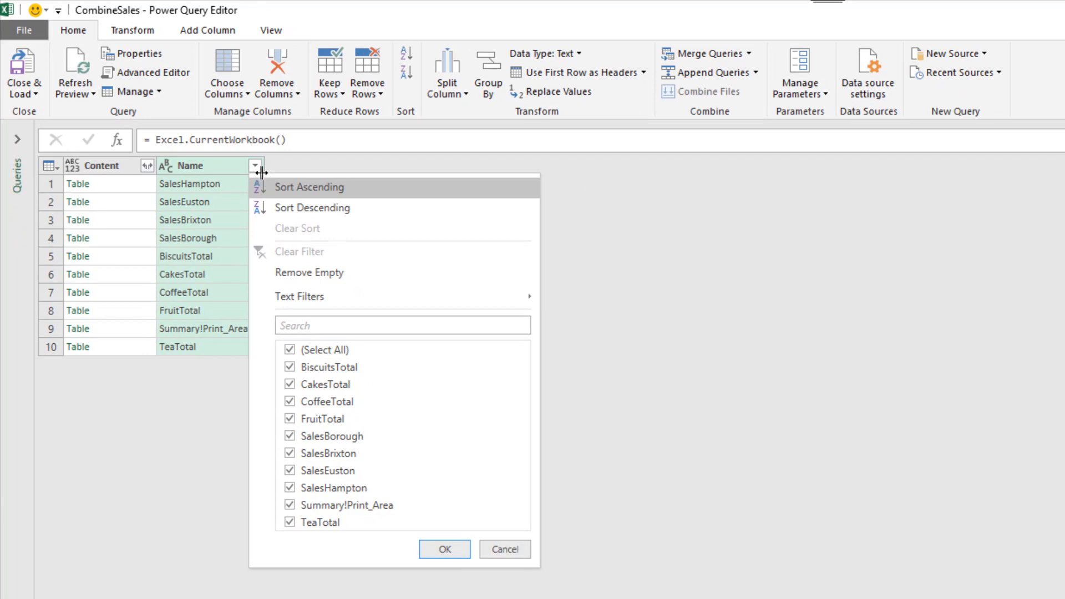
pyautogui.moveTo(360, 293)
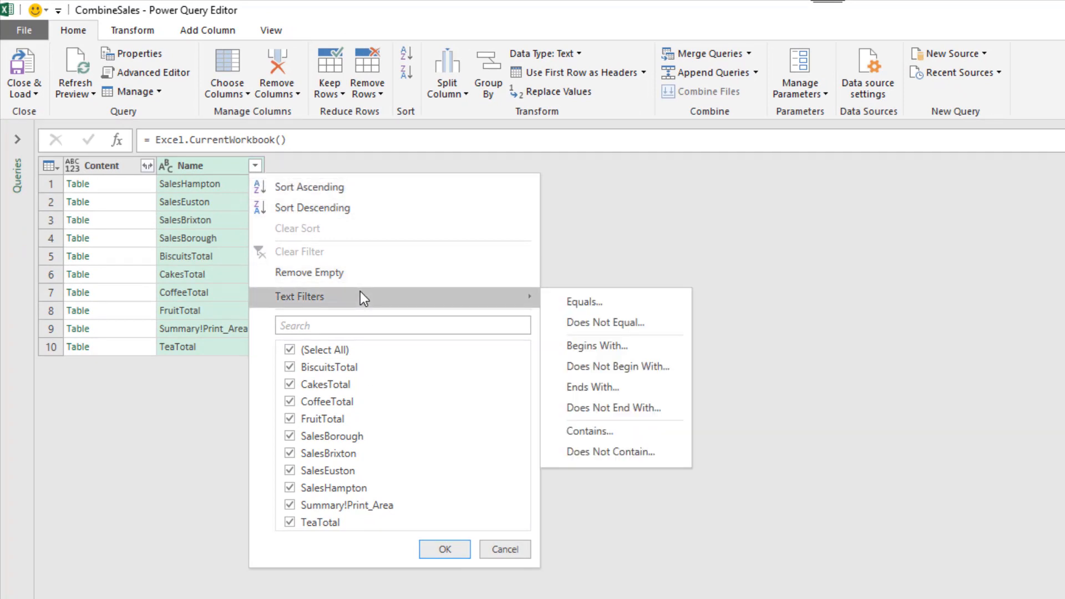
pyautogui.click(641, 348)
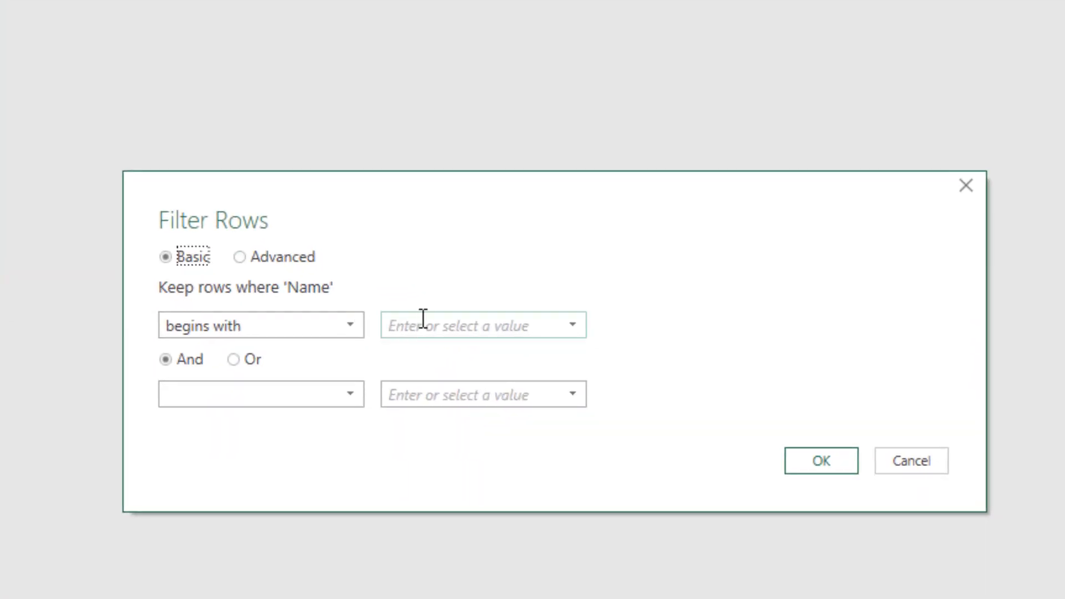
pyautogui.click(739, 452)
pyautogui.write('Sales')
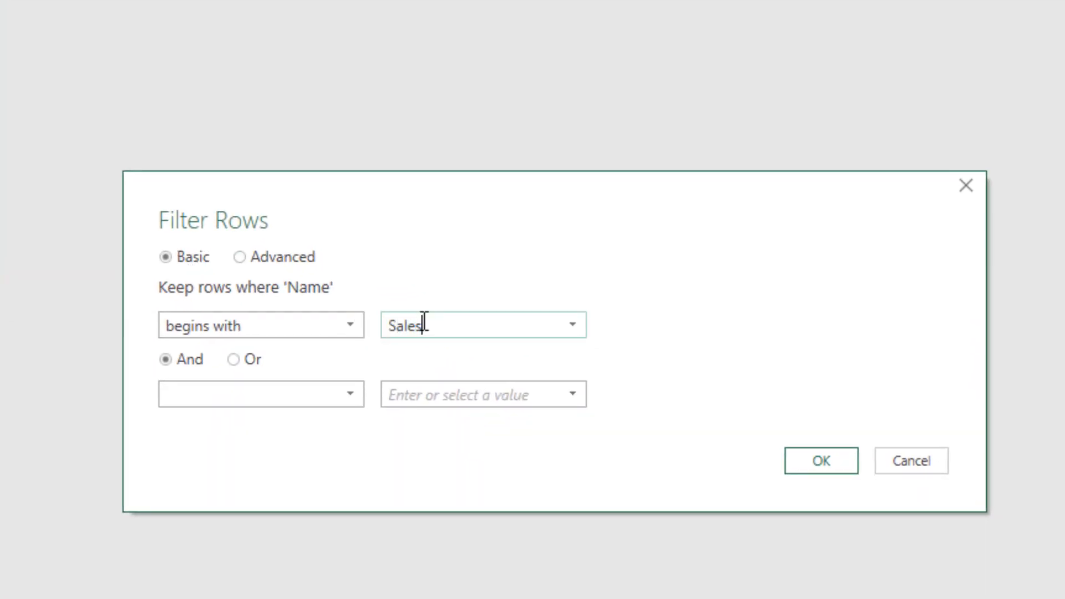
pyautogui.click(822, 460)
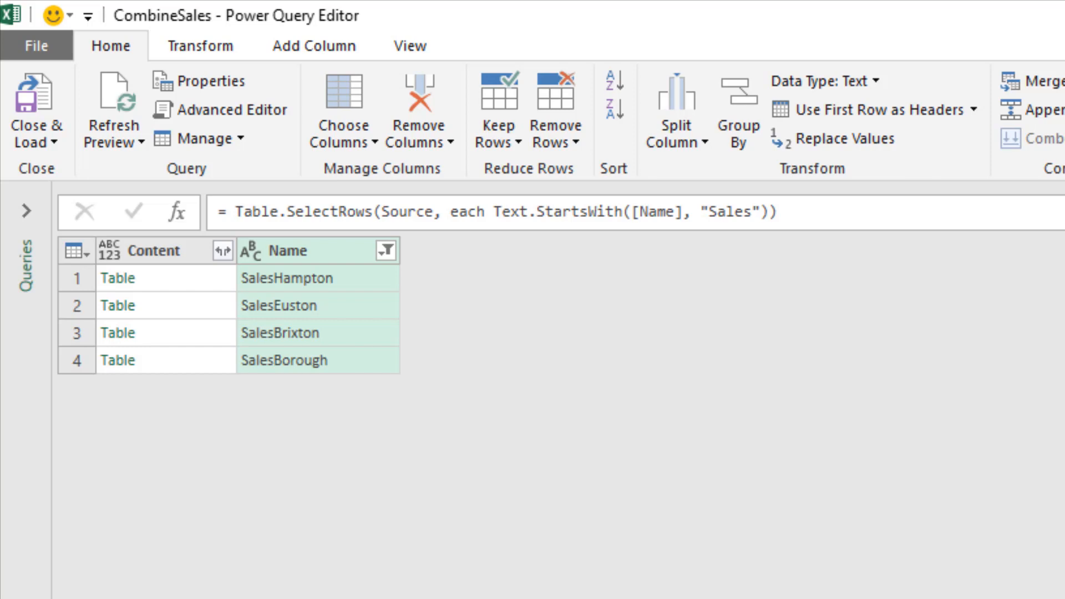
# - Expand the Content column into Date, Product Type and Value, loading the full column list and omitting the original column name prefix
pyautogui.click(224, 251)
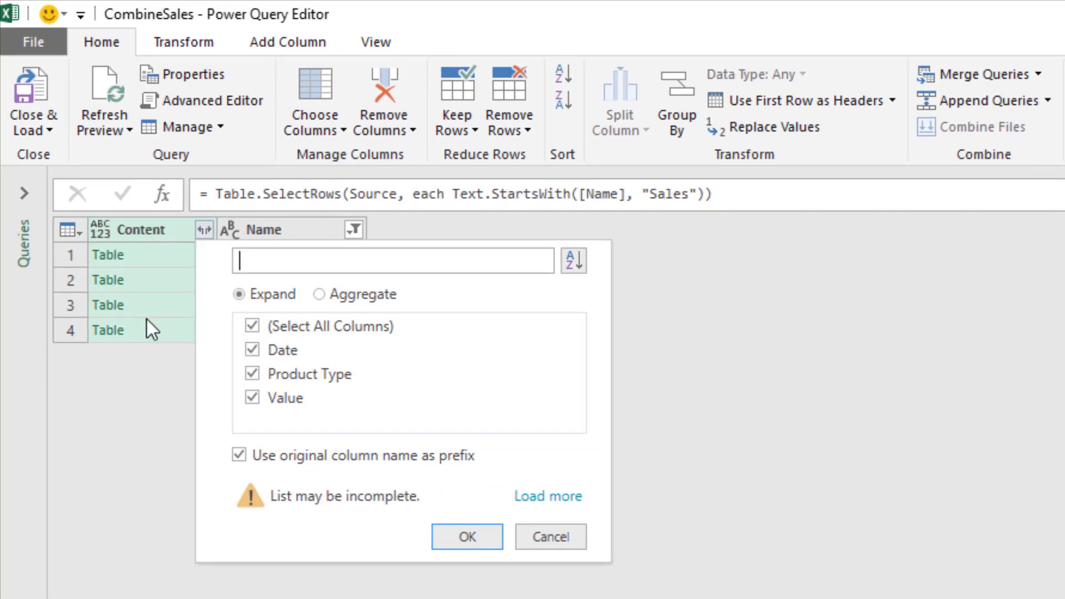
pyautogui.click(244, 454)
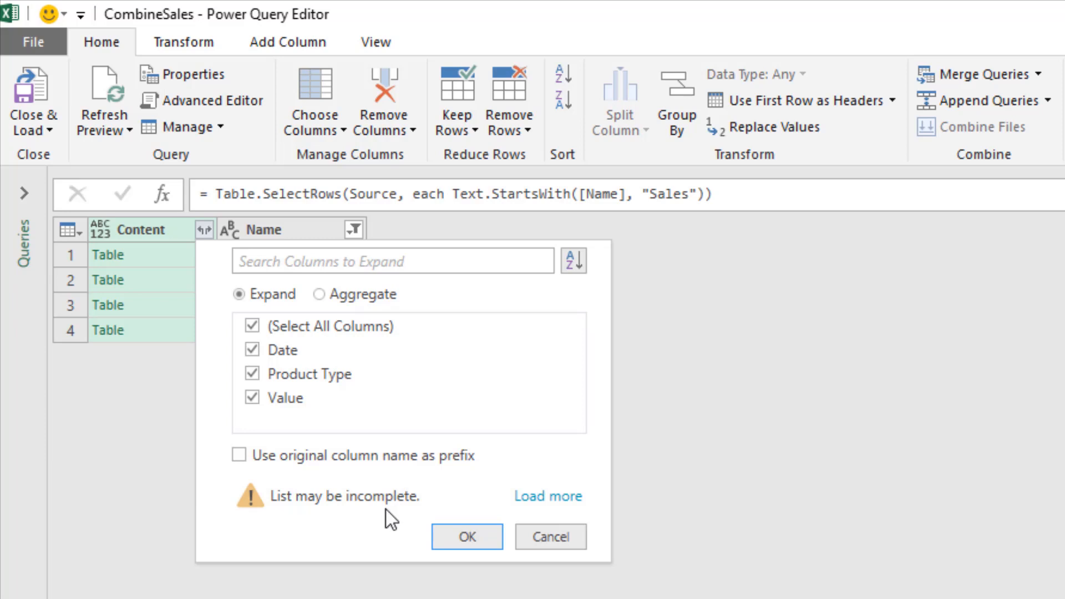
pyautogui.click(564, 497)
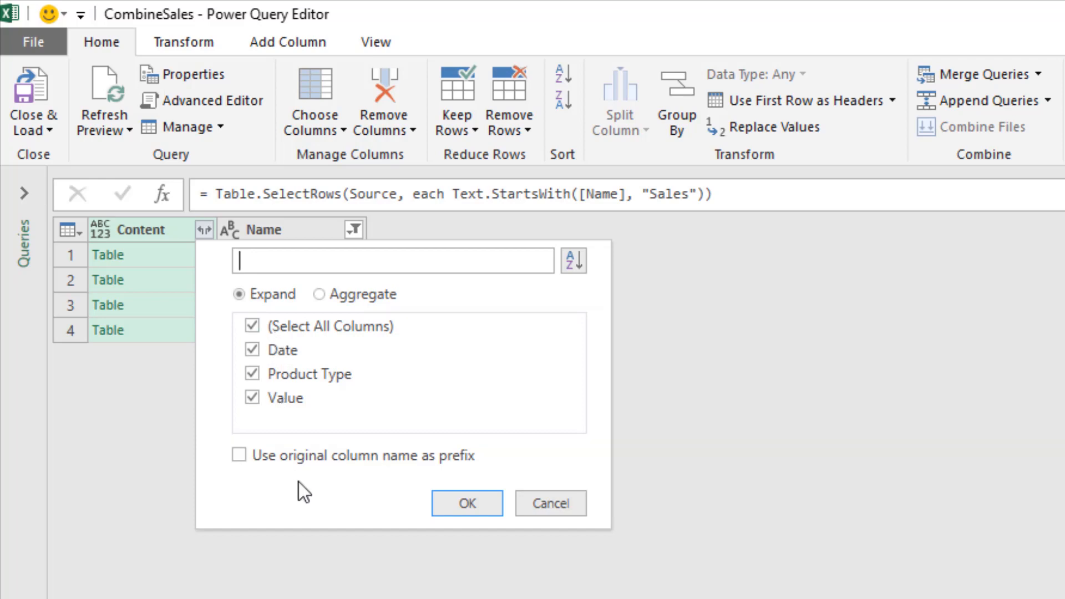
pyautogui.click(487, 504)
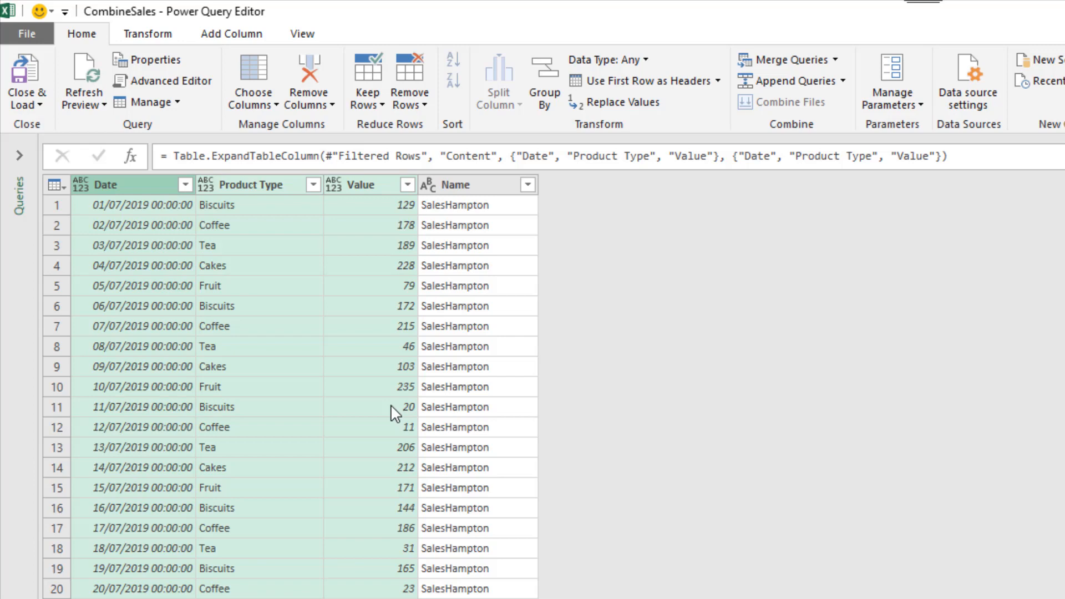
# - Look through the combined rows to check which sales table each one comes from
pyautogui.scroll(-2, 371, 451)
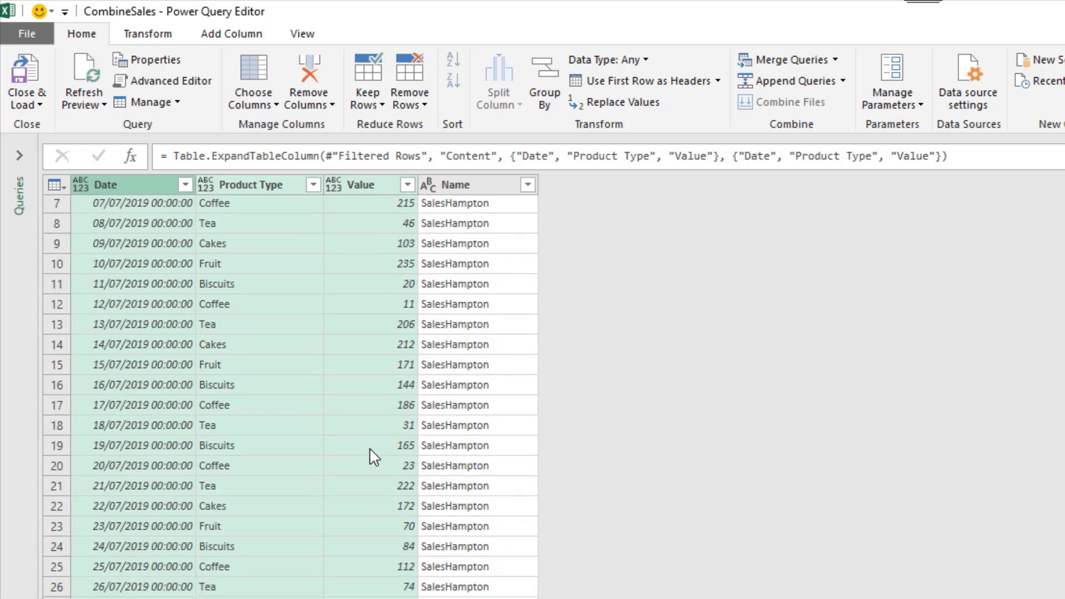
pyautogui.scroll(-17, 372, 454)
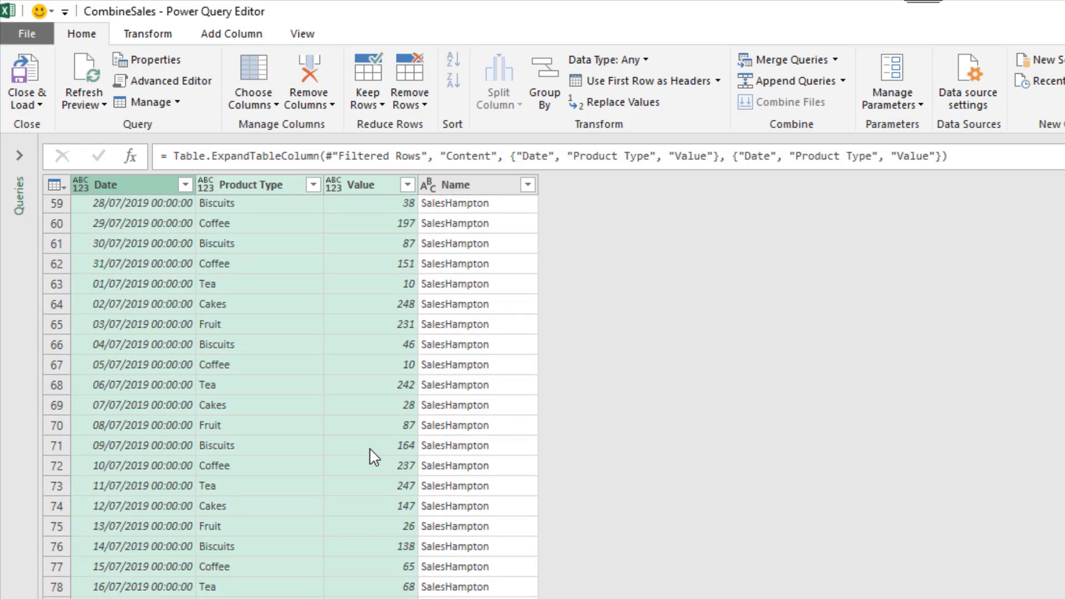
pyautogui.scroll(-17, 374, 458)
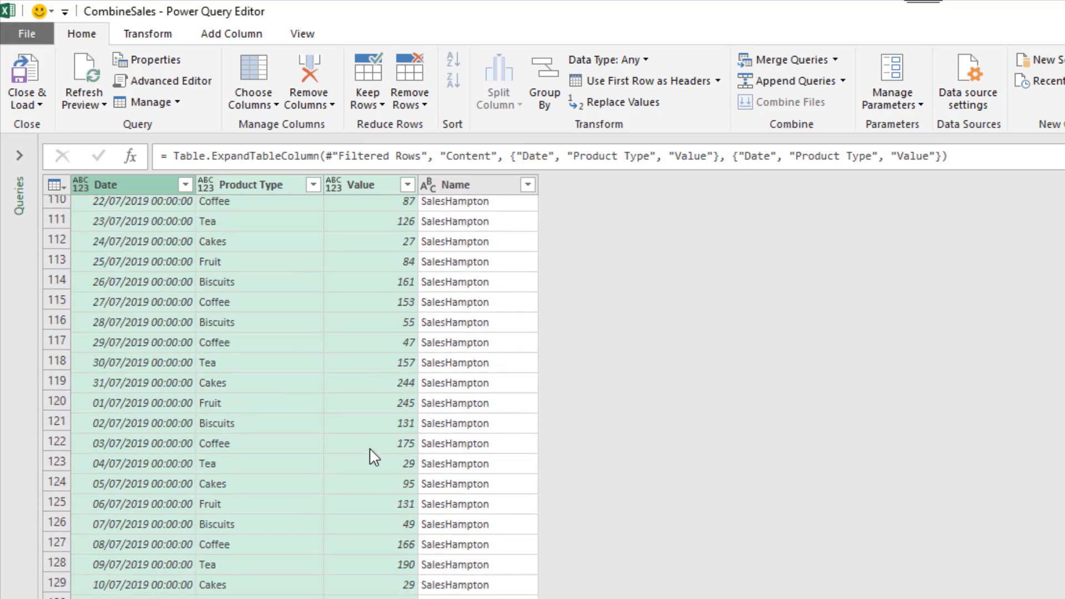
pyautogui.scroll(-10, 375, 457)
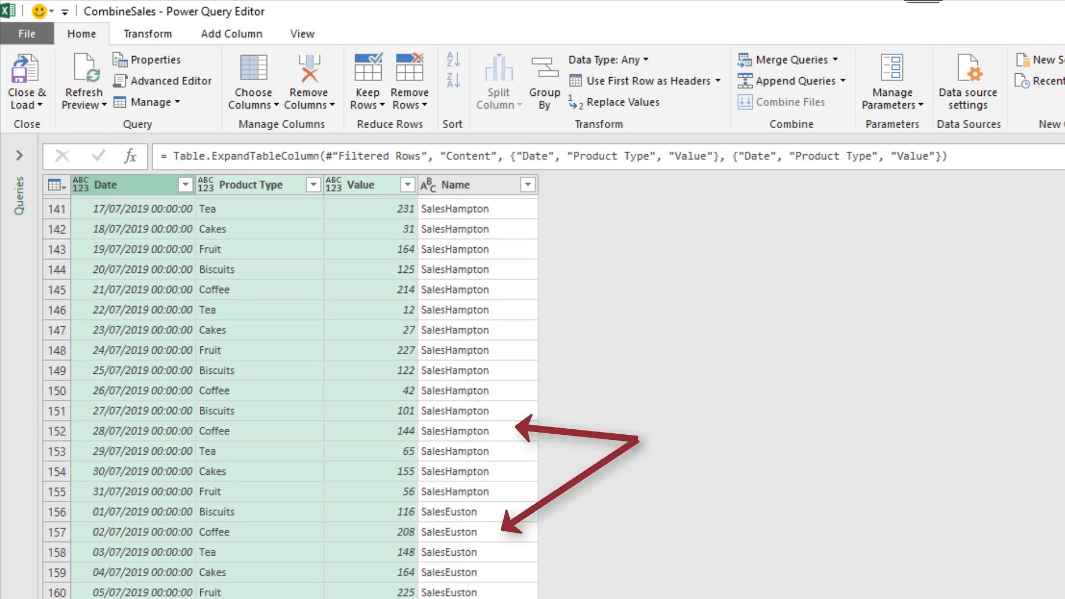
pyautogui.scroll(20, 290, 388)
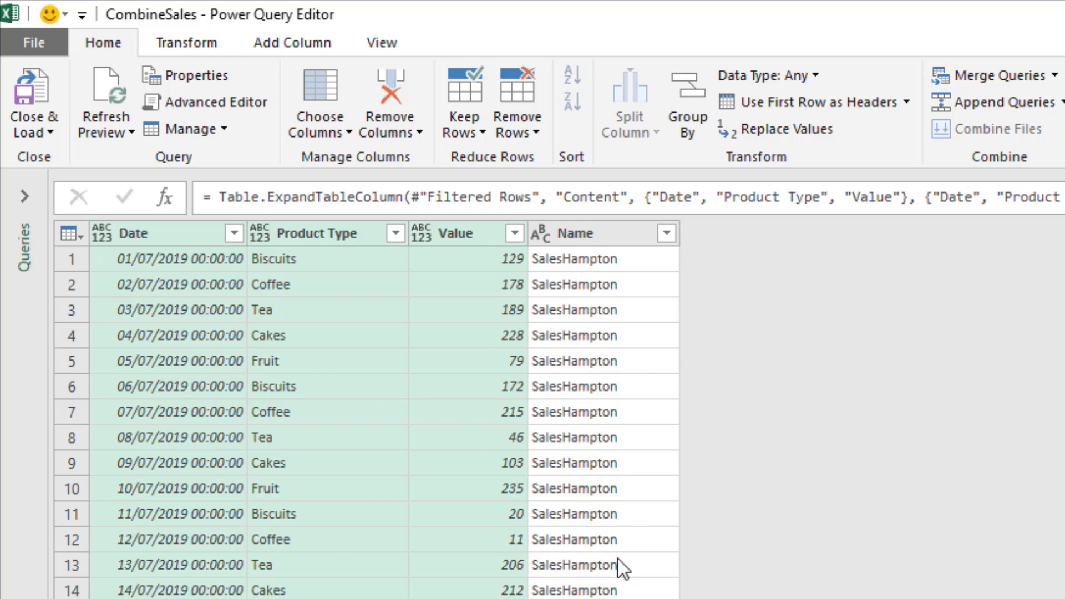
# - Replace Sales with nothing in the Name column, and move that column between Date and Product Type
pyautogui.click(606, 241)
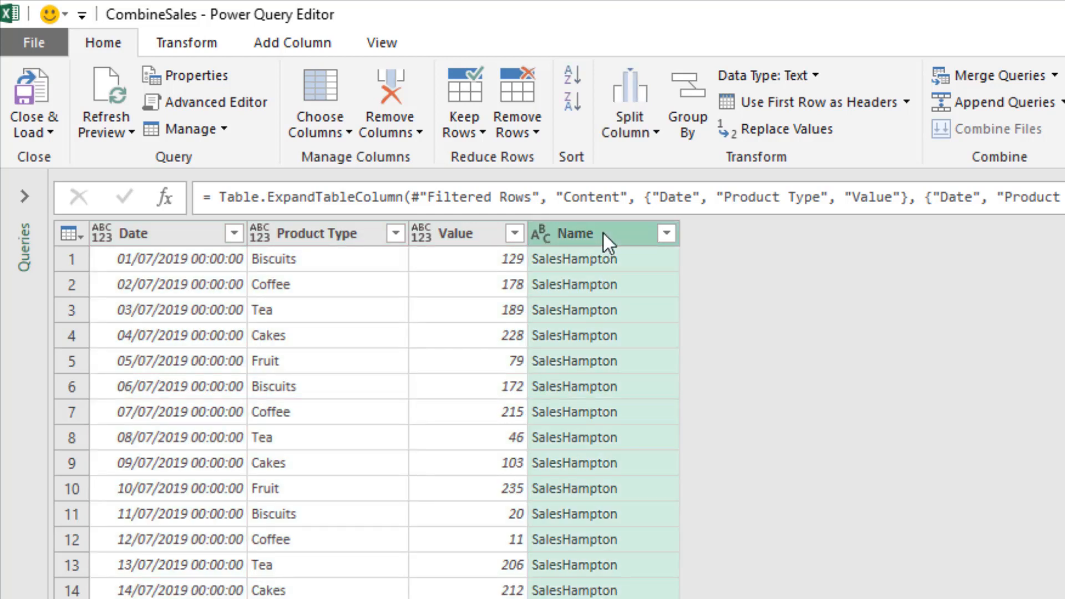
pyautogui.click(776, 132)
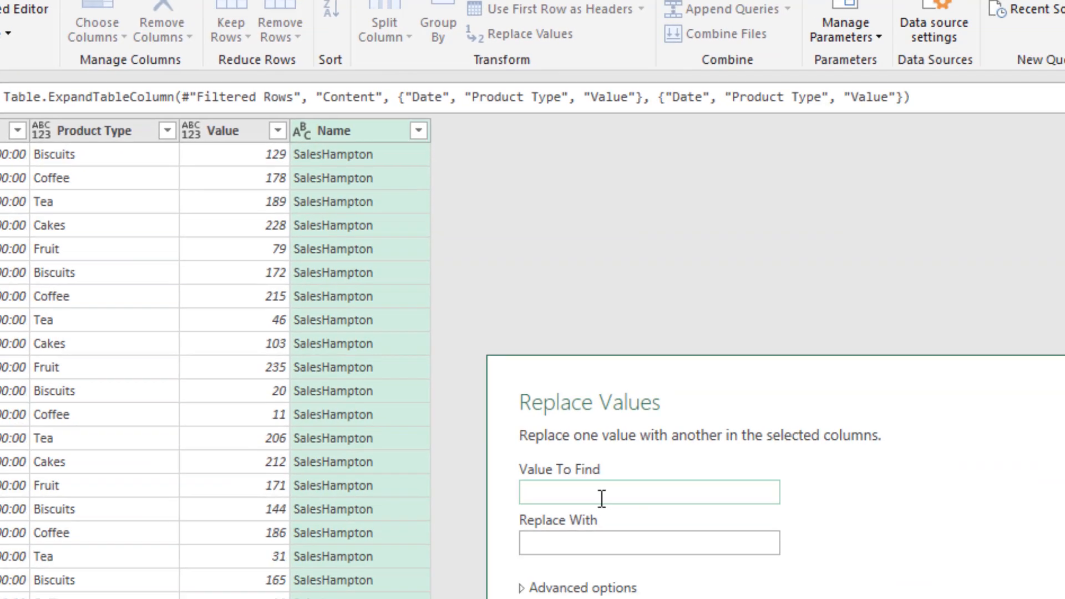
pyautogui.write('Sales')
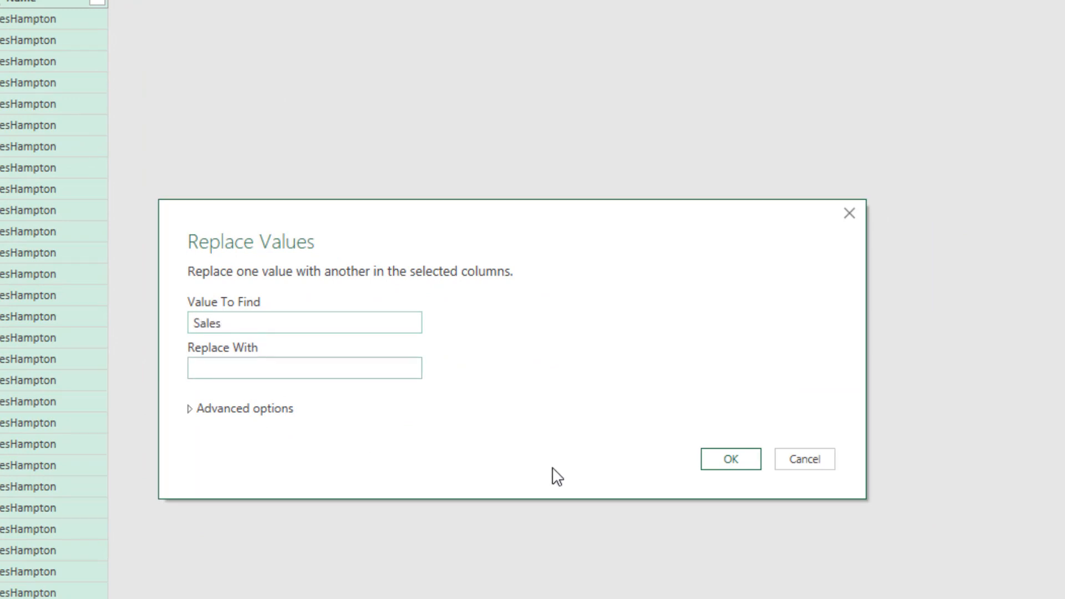
pyautogui.click(707, 458)
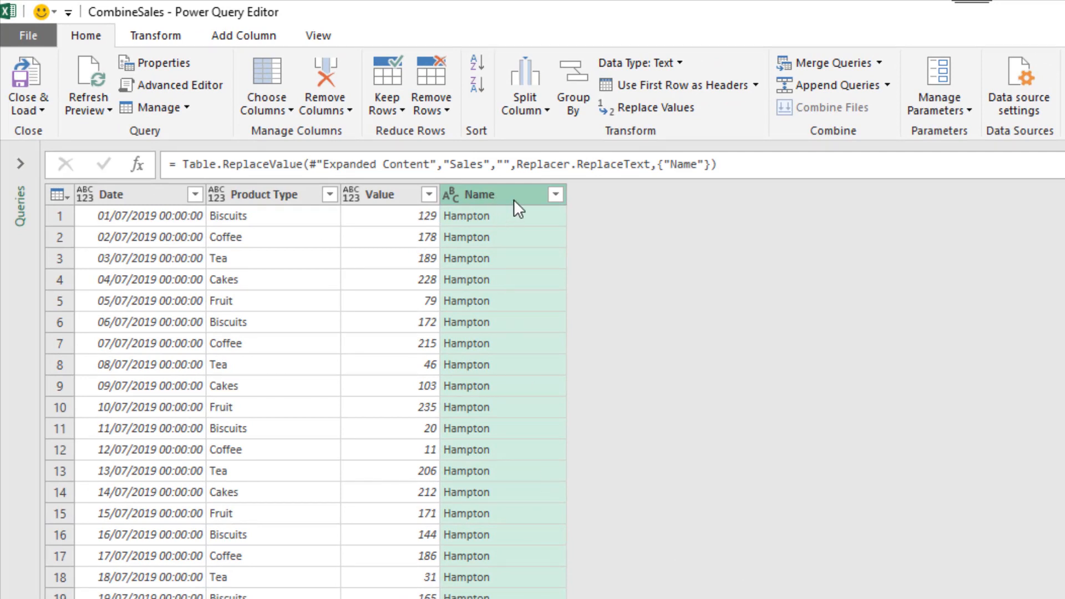
pyautogui.moveTo(513, 199)
pyautogui.mouseDown()
pyautogui.moveTo(392, 216)
pyautogui.moveTo(305, 213)
pyautogui.mouseUp()
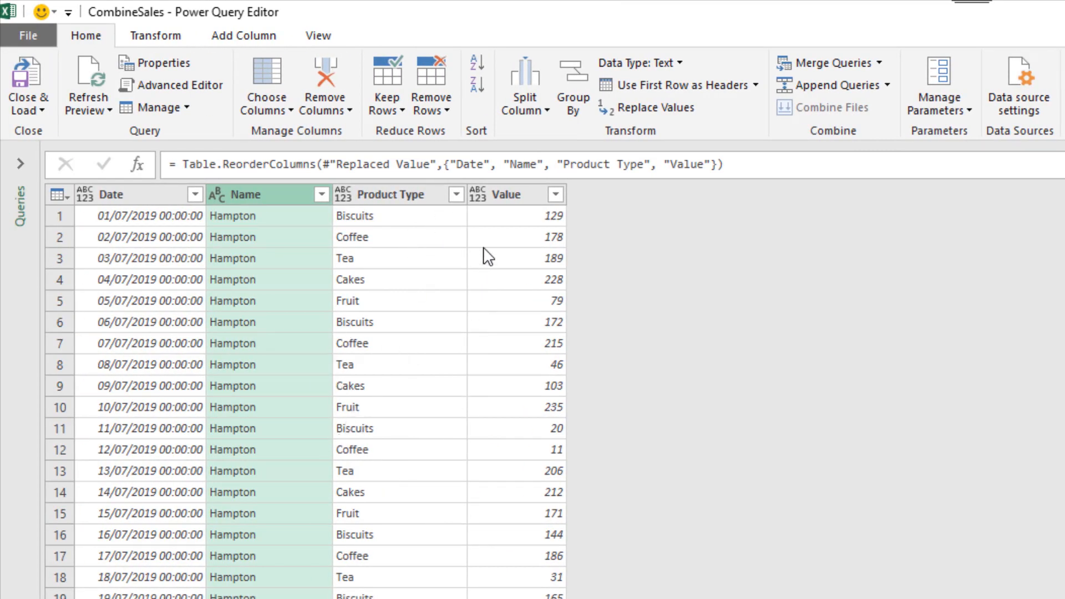
# - Set the data type of the Value column to Currency and of the Date column to Date
pyautogui.click(481, 198)
pyautogui.click(481, 198)
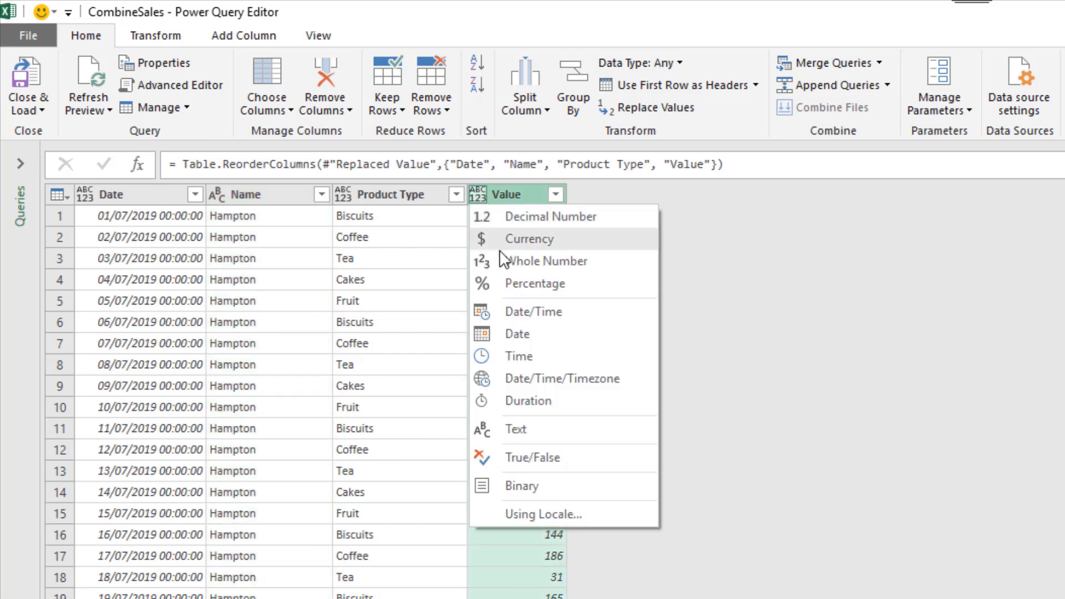
pyautogui.click(546, 239)
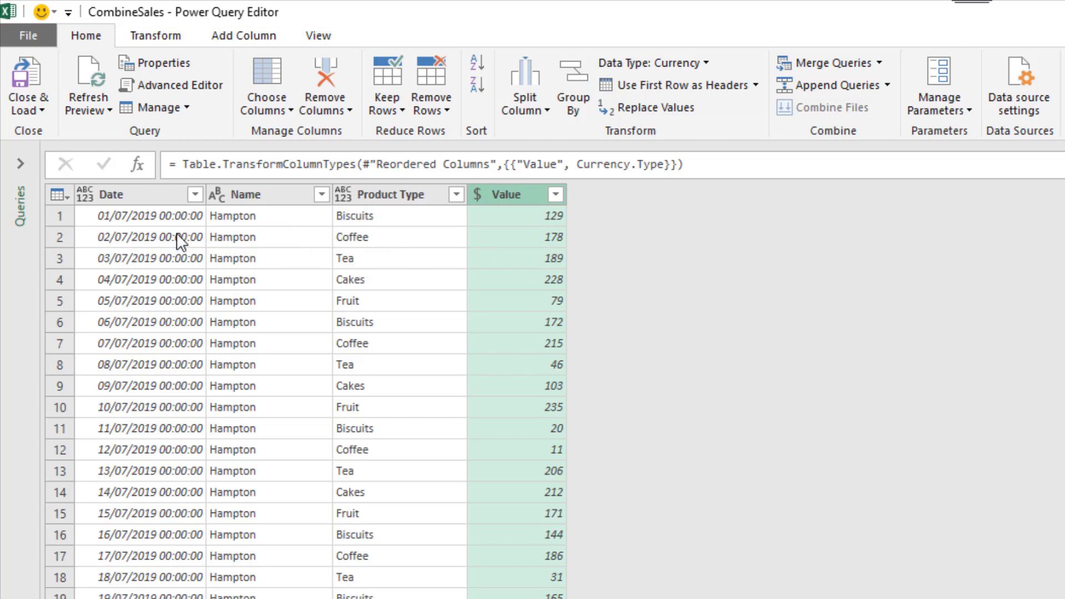
pyautogui.click(87, 192)
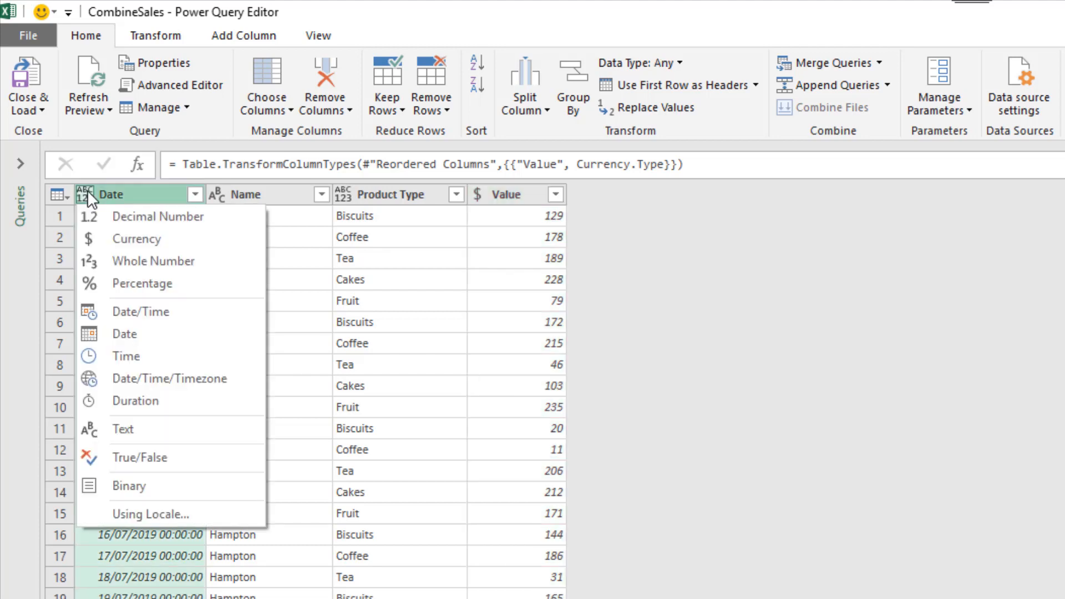
pyautogui.click(136, 334)
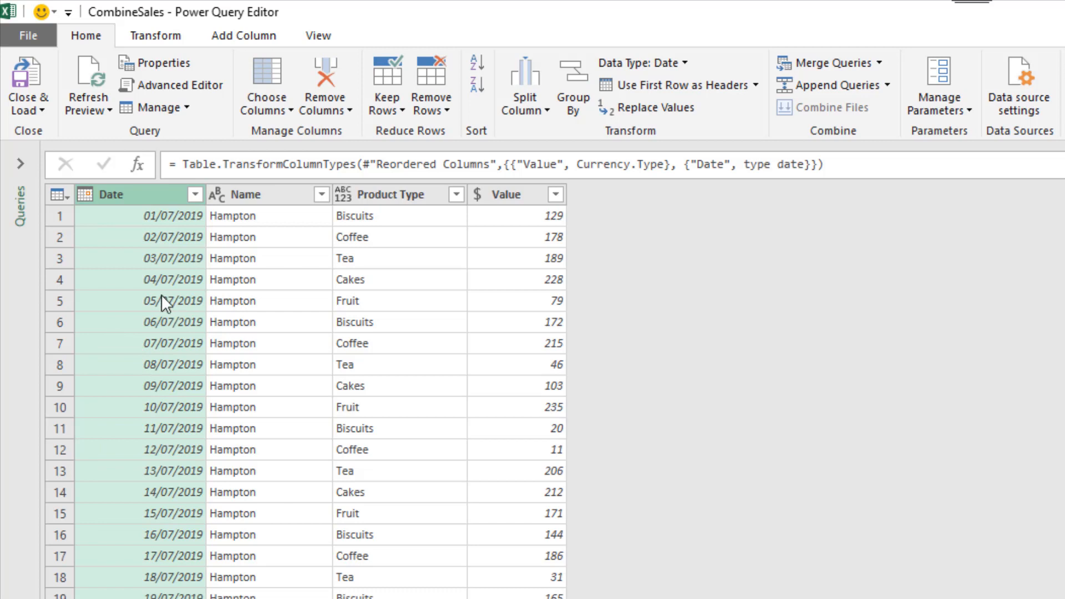
# - Close the query editor and load the combined query as a table on a new worksheet
pyautogui.click(32, 113)
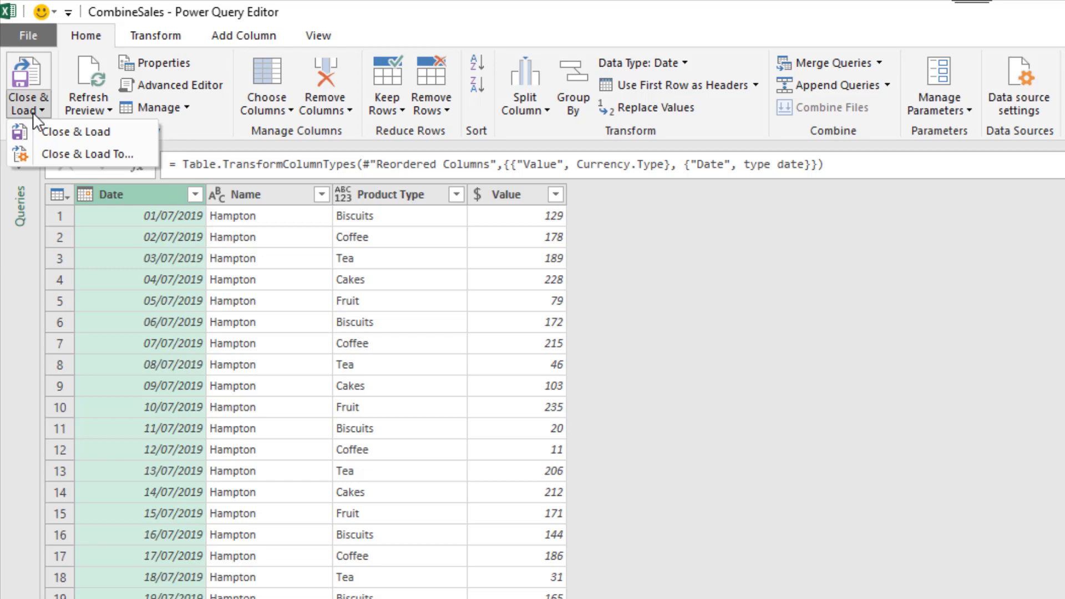
pyautogui.click(52, 151)
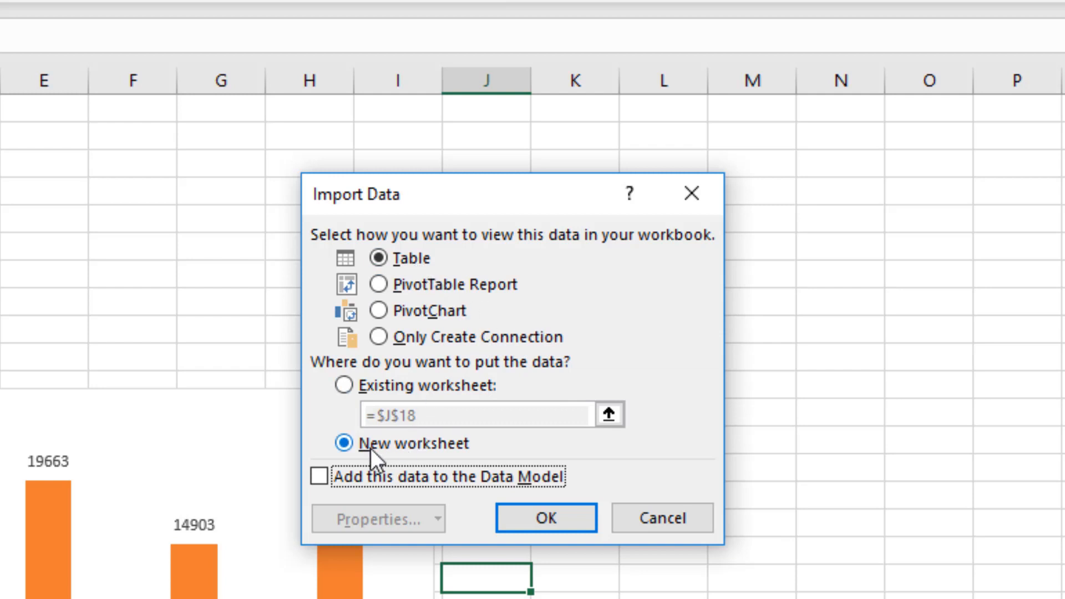
pyautogui.click(535, 519)
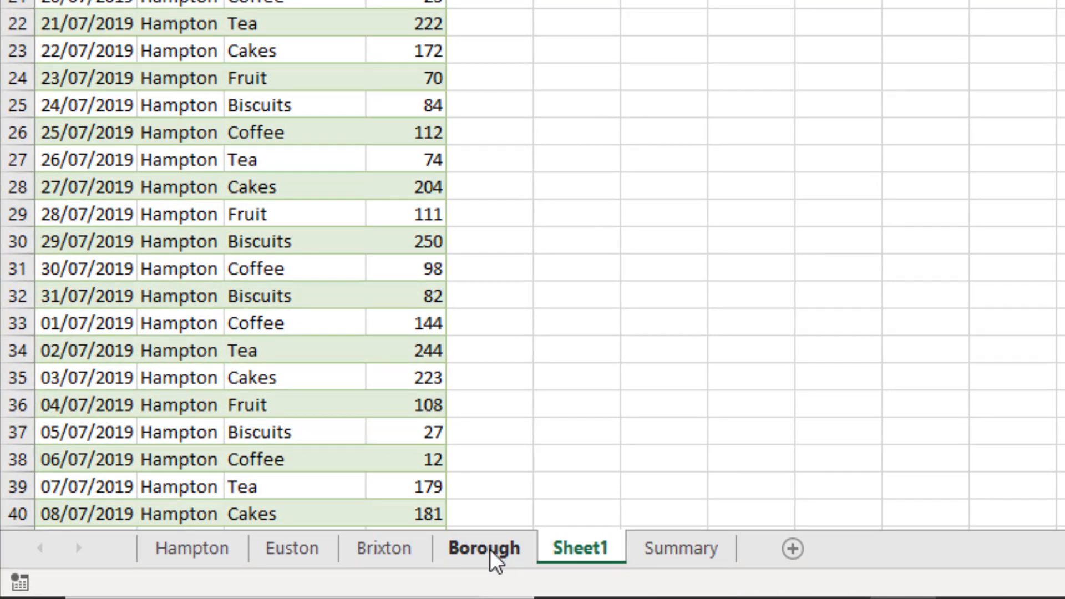
# - Duplicate the Borough sheet directly after the original and rename the copy as Oxford
pyautogui.moveTo(490, 549); pyautogui.dragTo(552, 541)
pyautogui.press('ctrl')
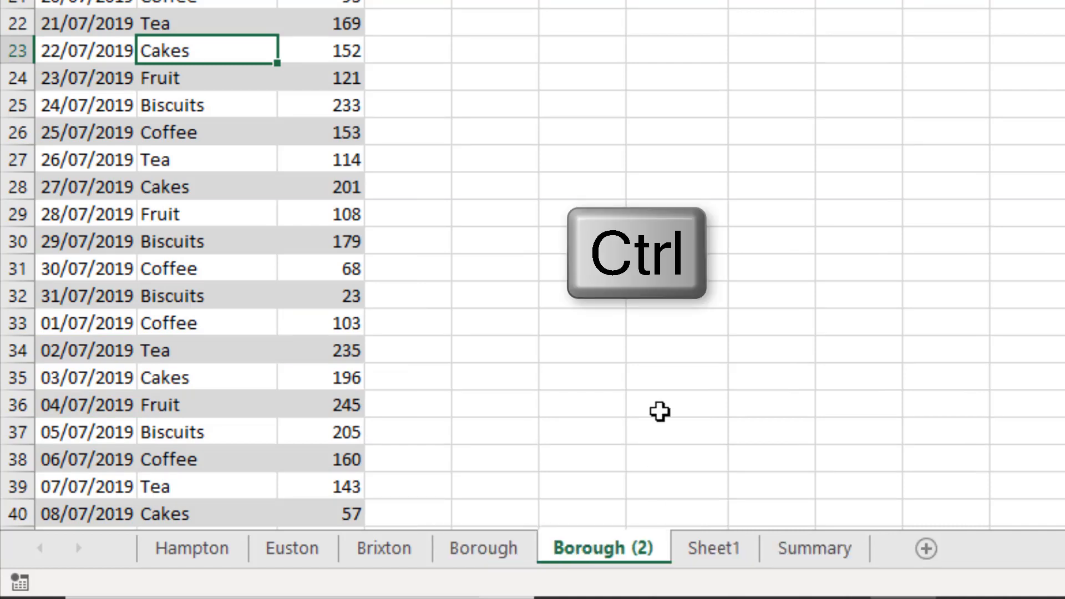
pyautogui.doubleClick(589, 548)
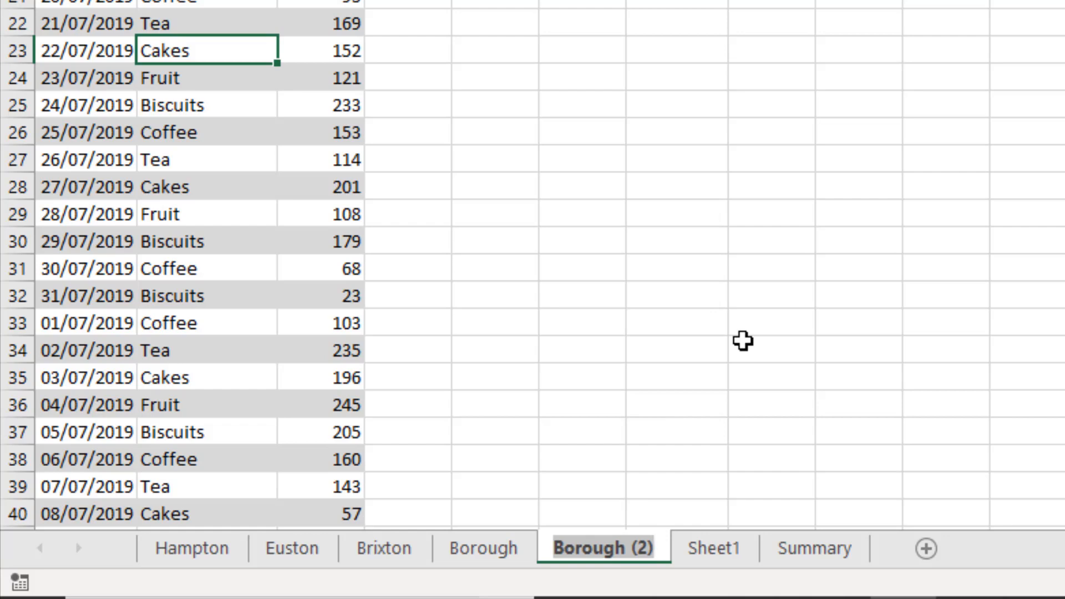
pyautogui.write('Oxford')
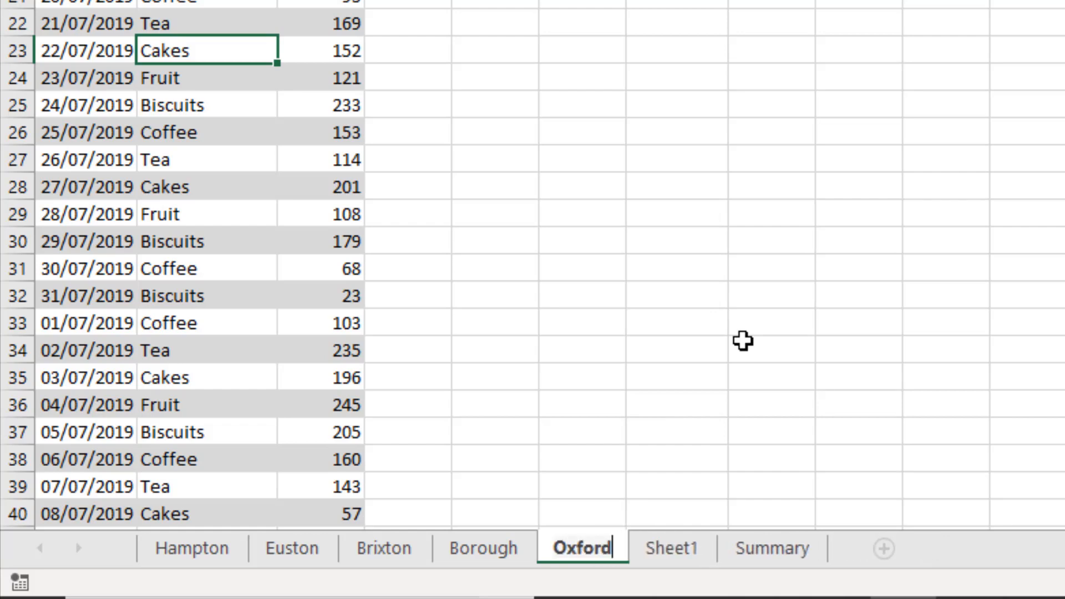
pyautogui.press('Return')
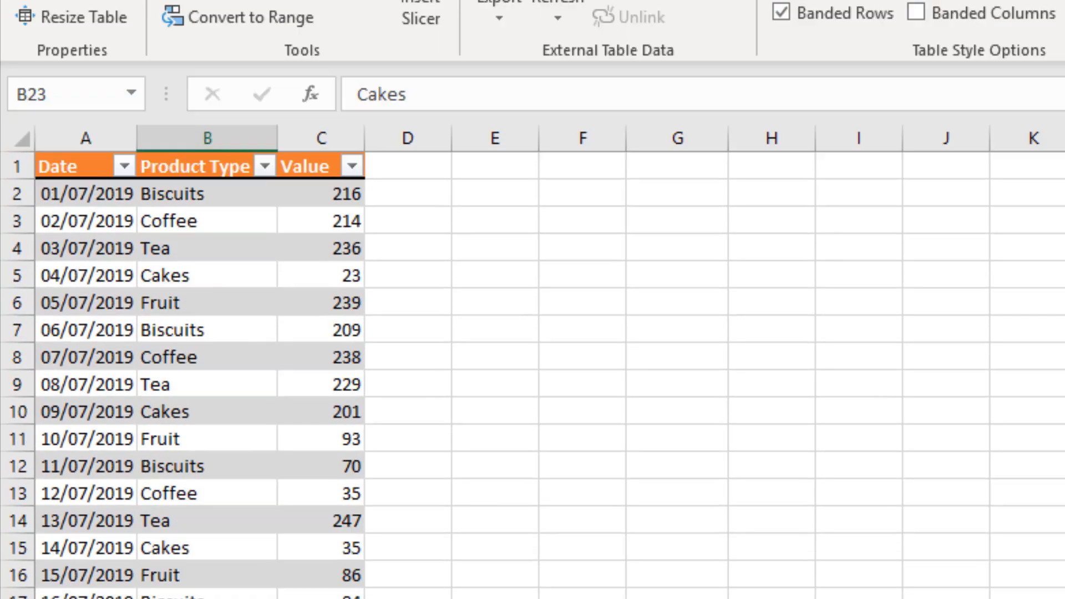
# - Rename the table on the Oxford sheet as SalesOxford
pyautogui.click(81, 141)
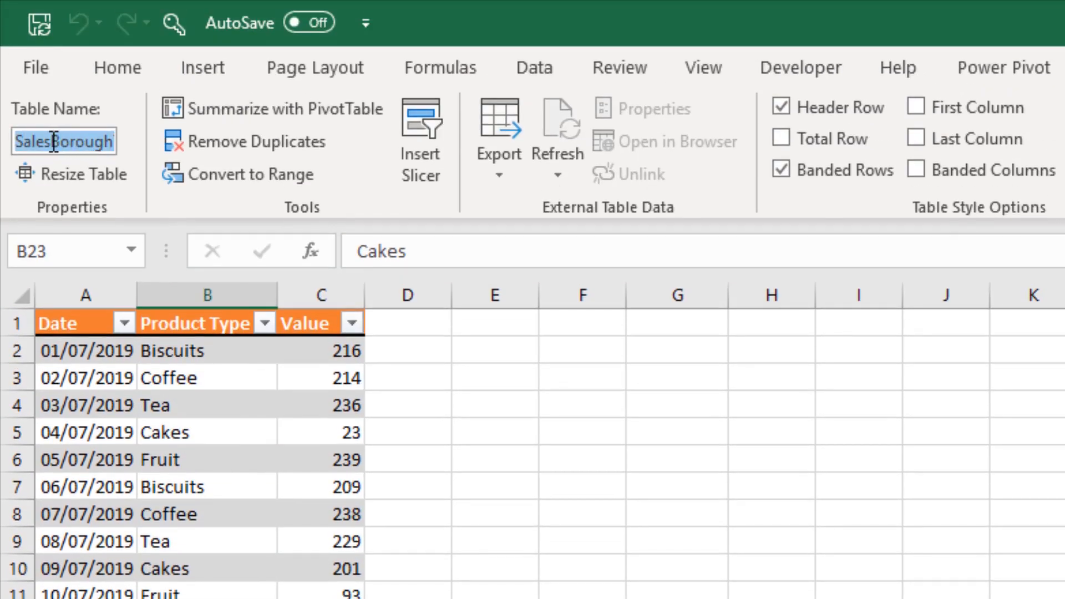
pyautogui.moveTo(53, 142); pyautogui.dragTo(119, 141)
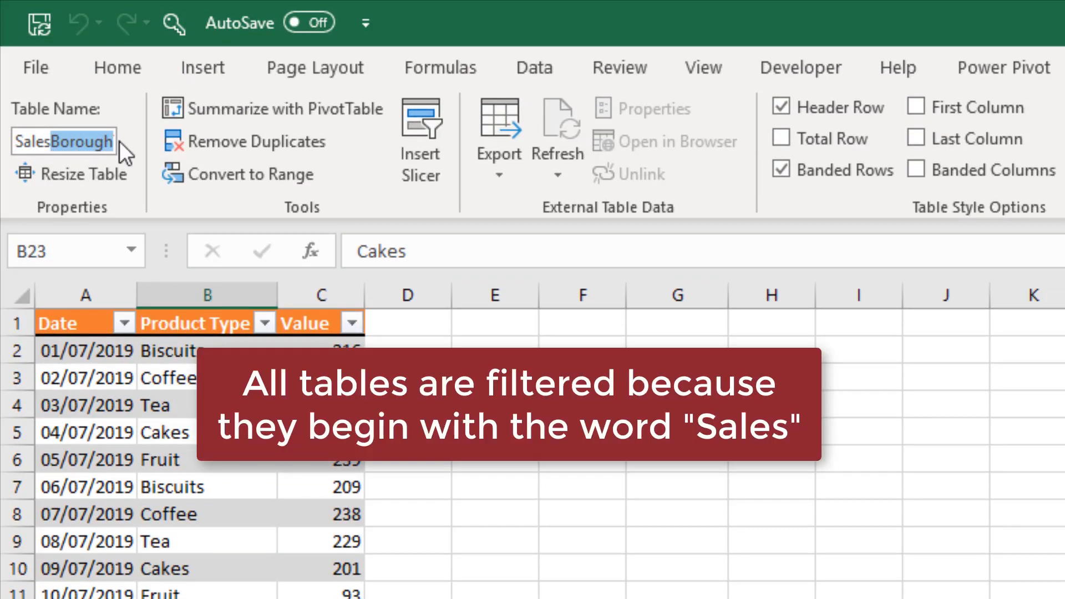
pyautogui.write('Oxfor')
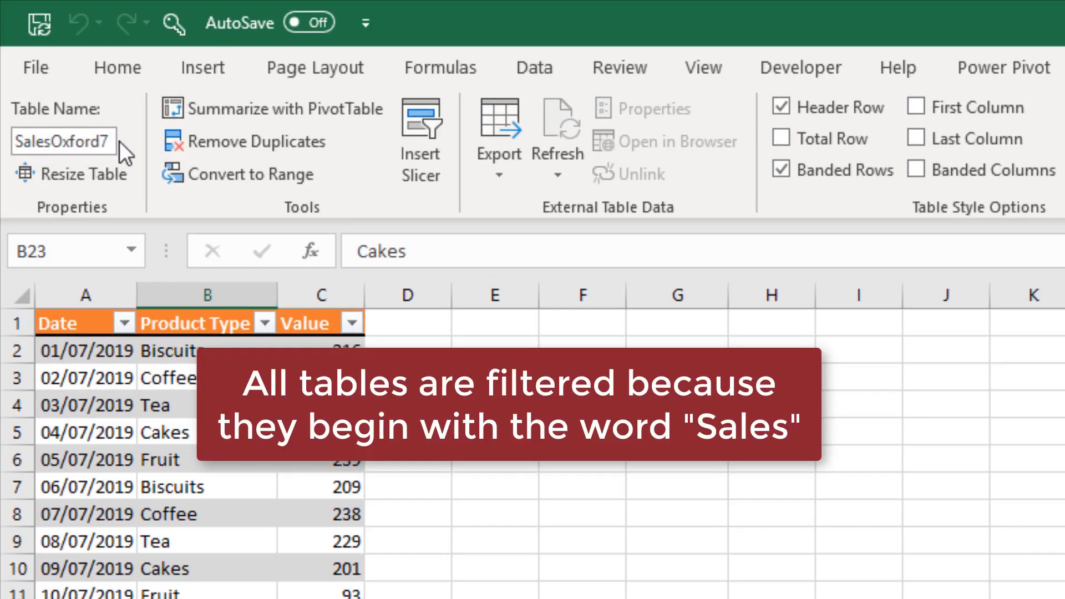
pyautogui.write('d7')
pyautogui.press('BackSpace')
pyautogui.press('Return')
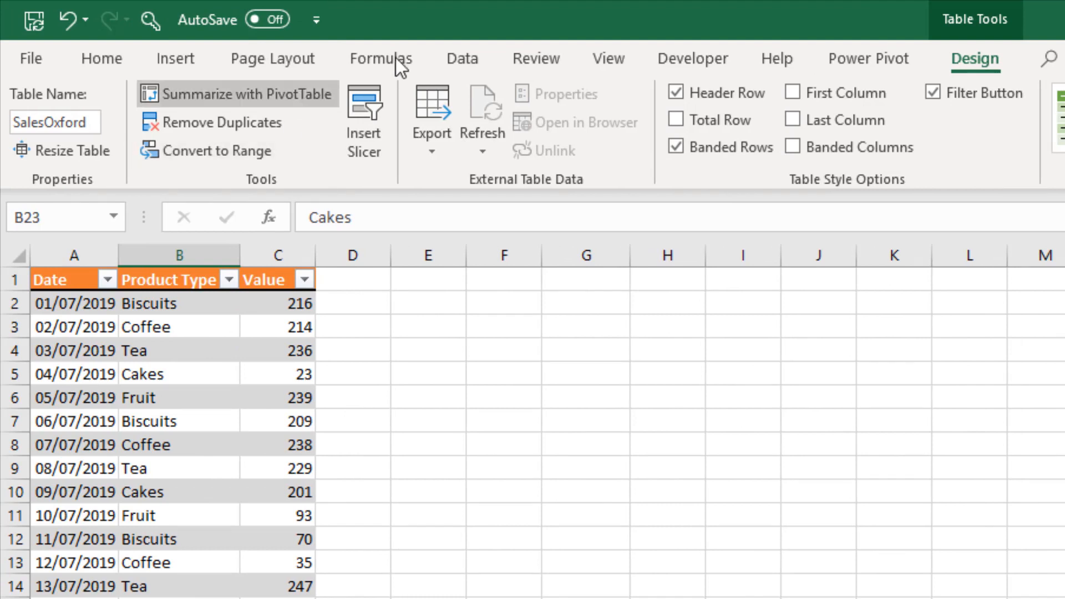
# - Refresh all data sources in the workbook to update the combined query with the Oxford table
pyautogui.click(445, 59)
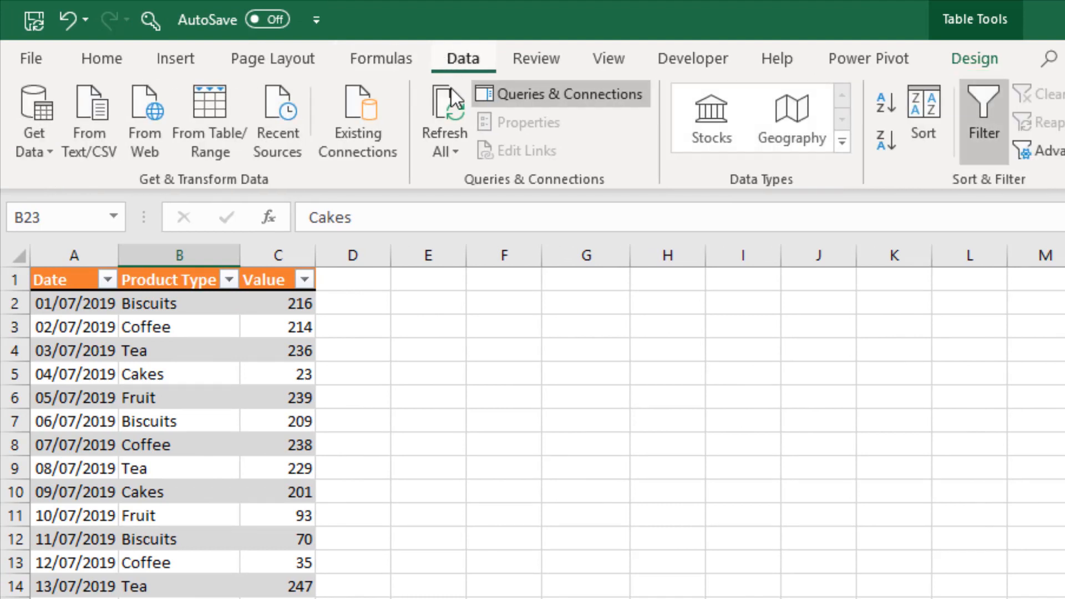
pyautogui.click(453, 147)
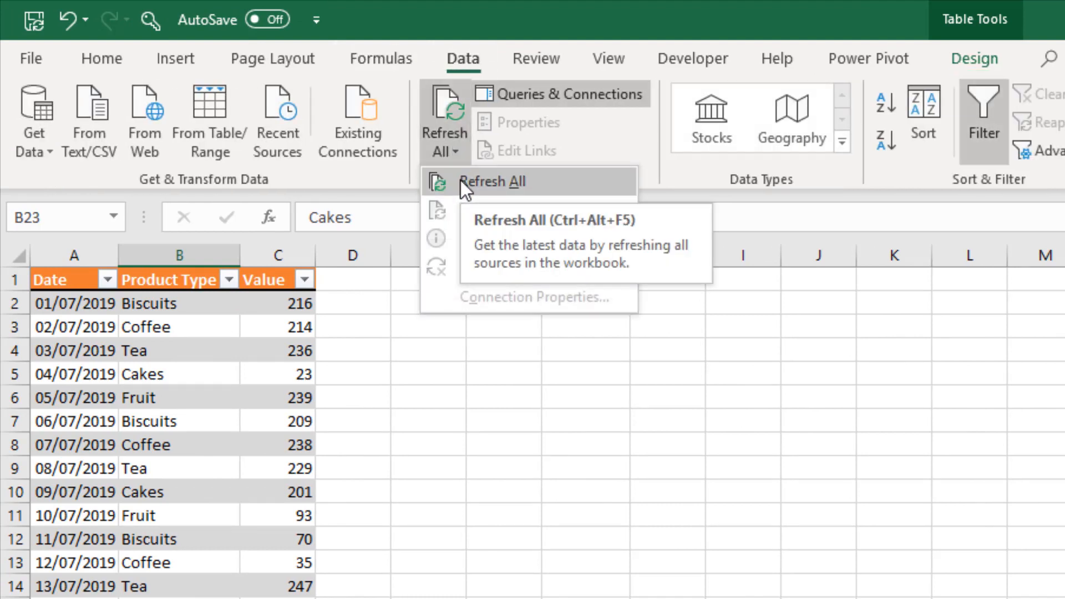
pyautogui.click(460, 180)
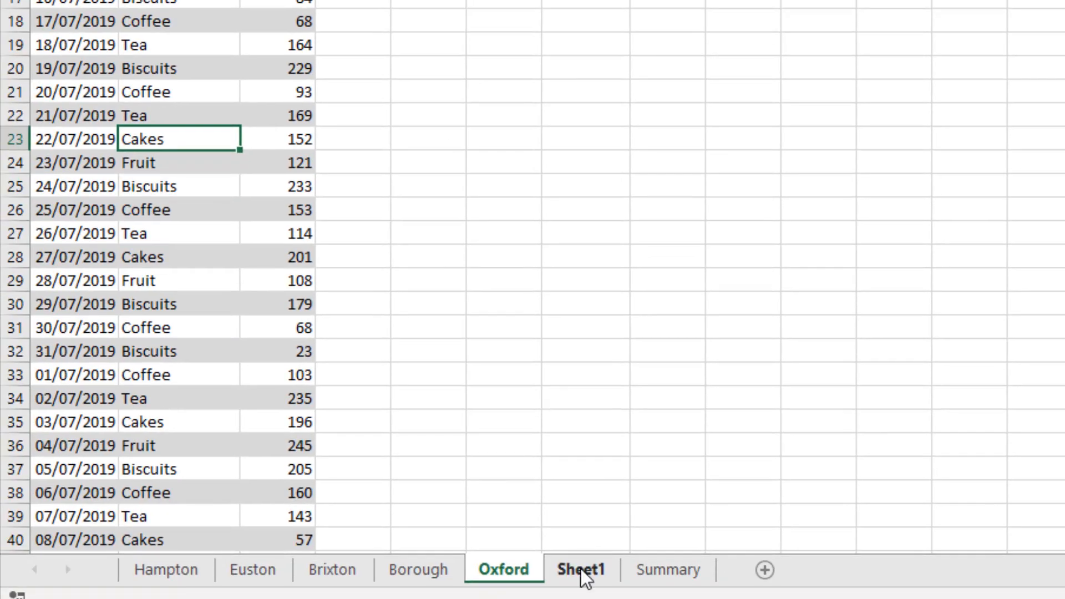
# - Look through the combined table on Sheet1 and its Name filter values to check that the Oxford rows are included
pyautogui.click(580, 568)
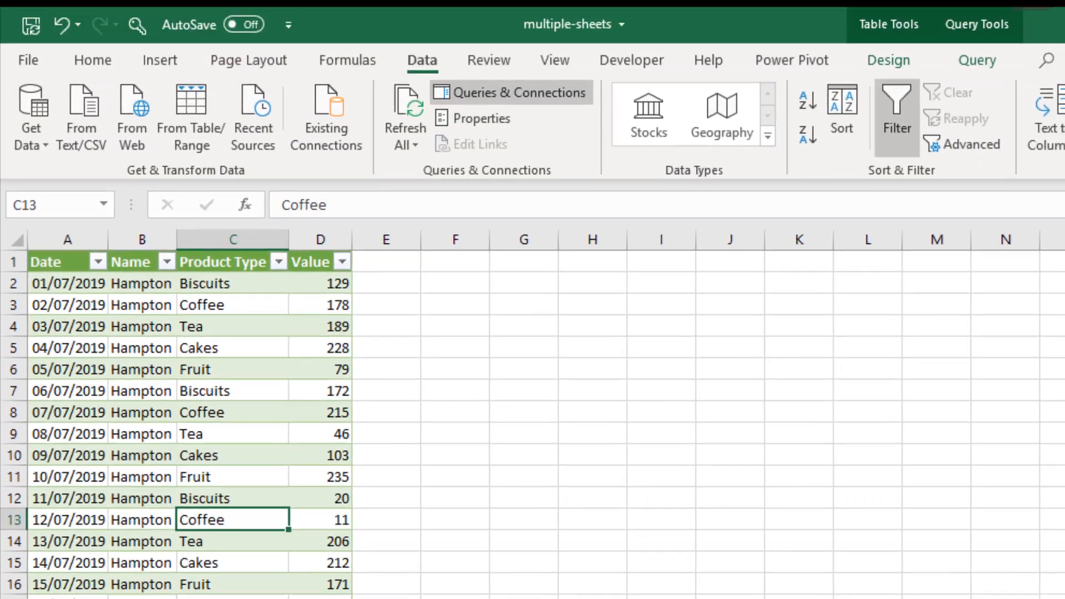
pyautogui.scroll(-20, 162, 527)
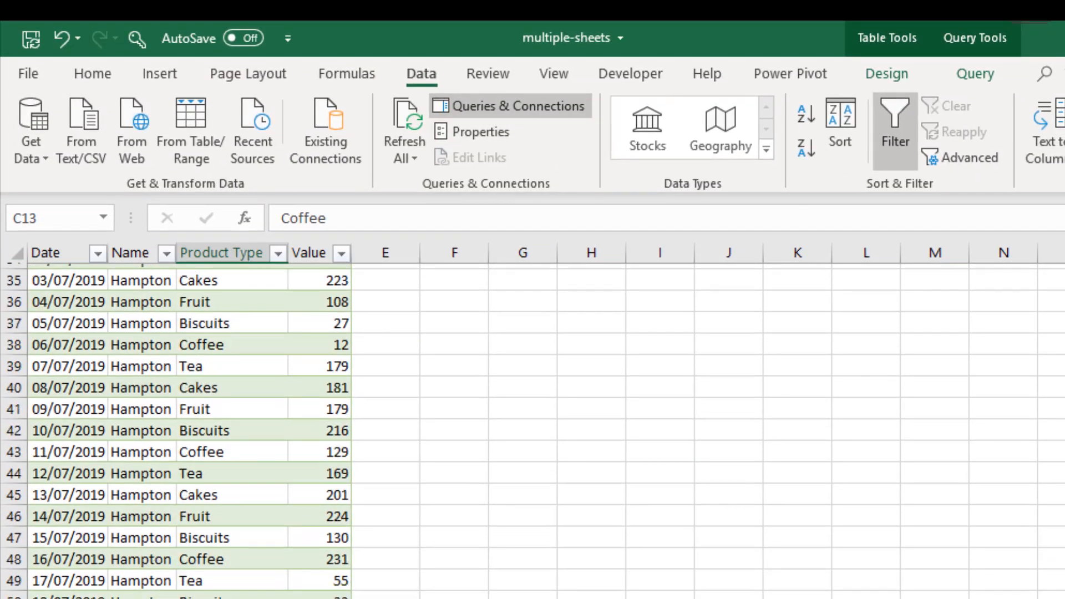
pyautogui.scroll(-20, 177, 431)
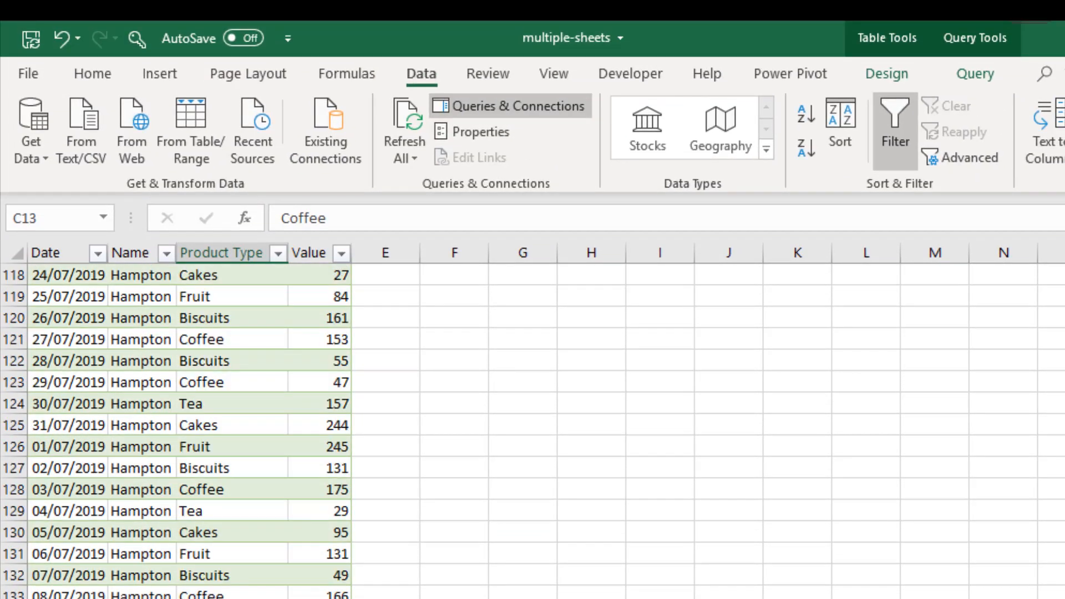
pyautogui.scroll(-20, 177, 431)
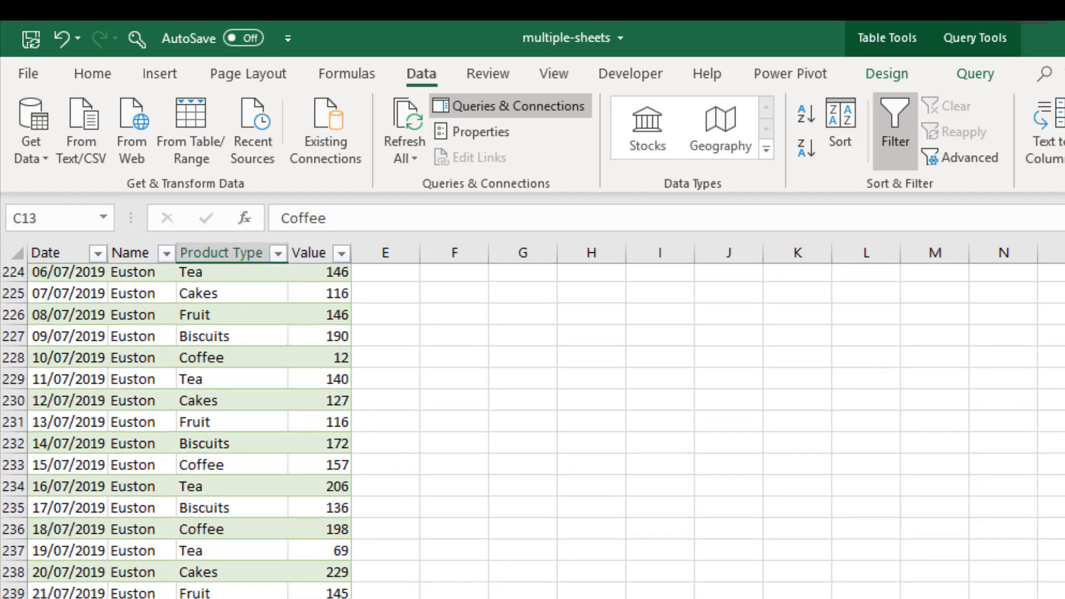
pyautogui.scroll(-20, 177, 431)
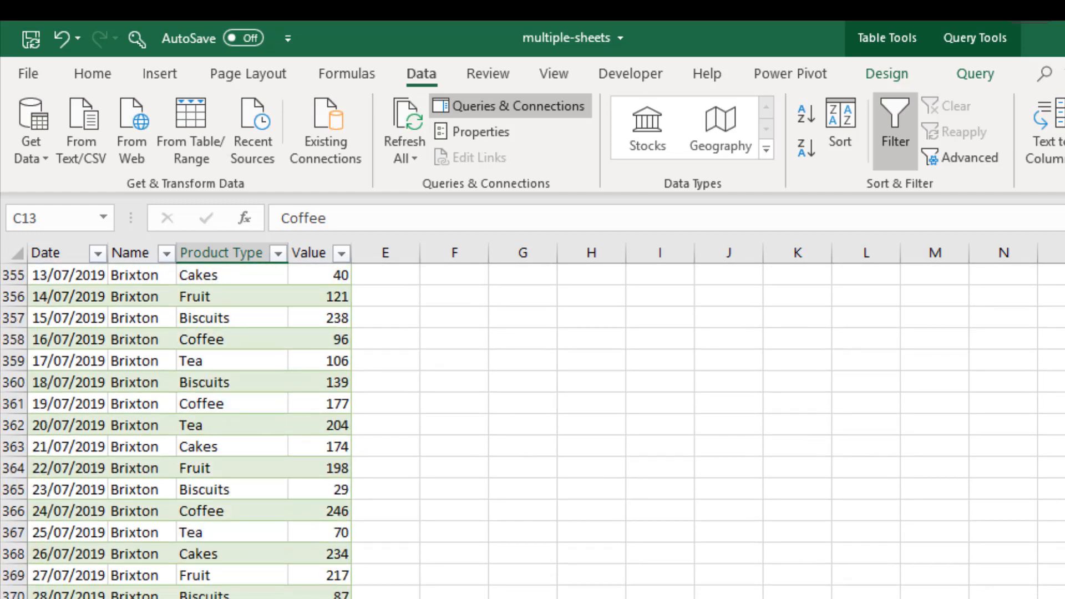
pyautogui.scroll(-20, 177, 431)
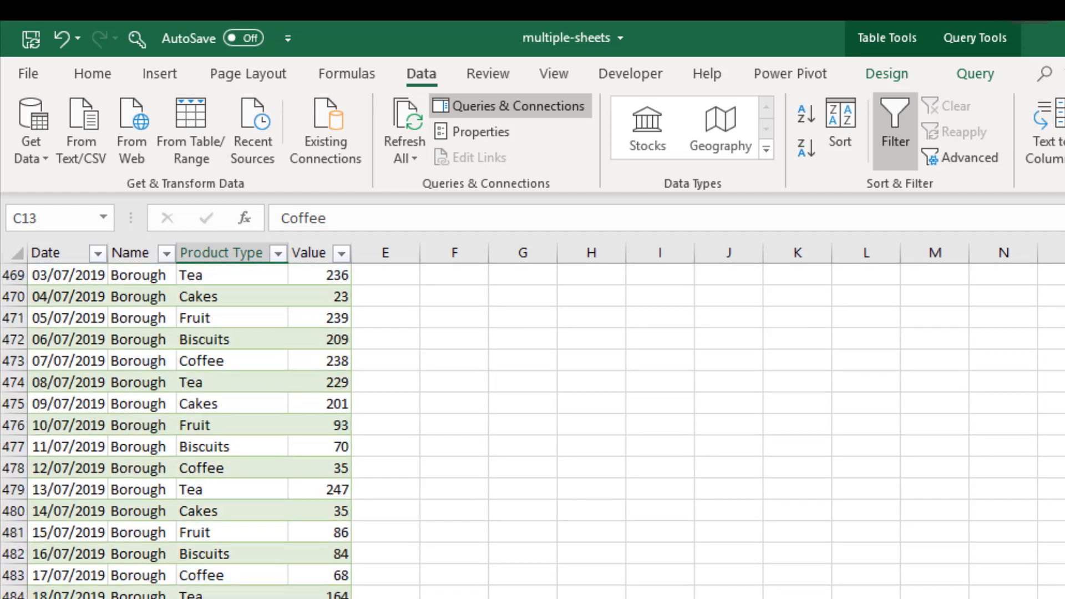
pyautogui.scroll(-20, 178, 431)
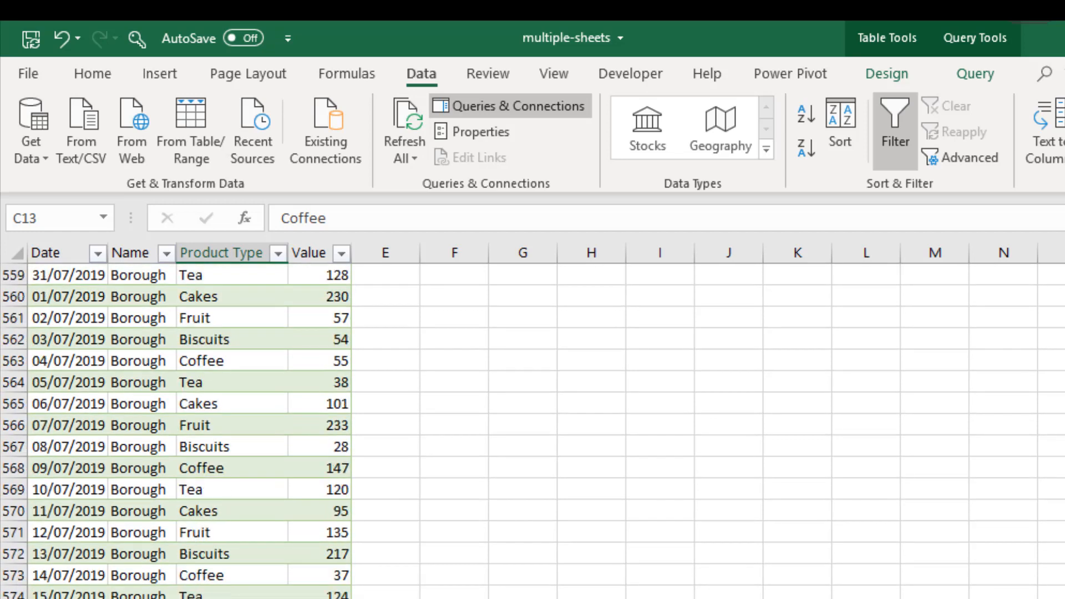
pyautogui.scroll(-9, 178, 430)
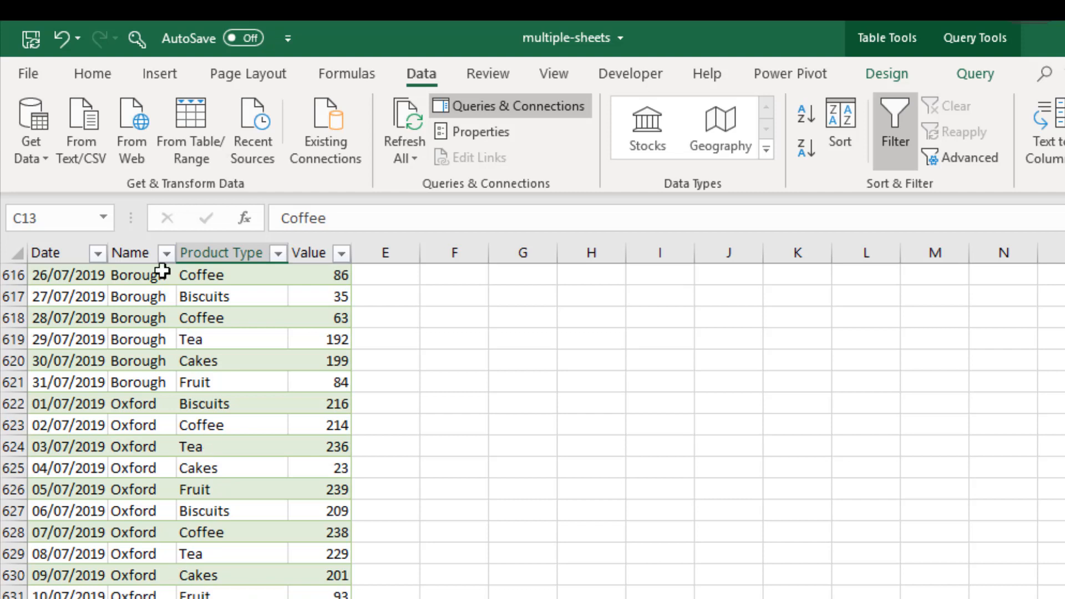
pyautogui.click(172, 255)
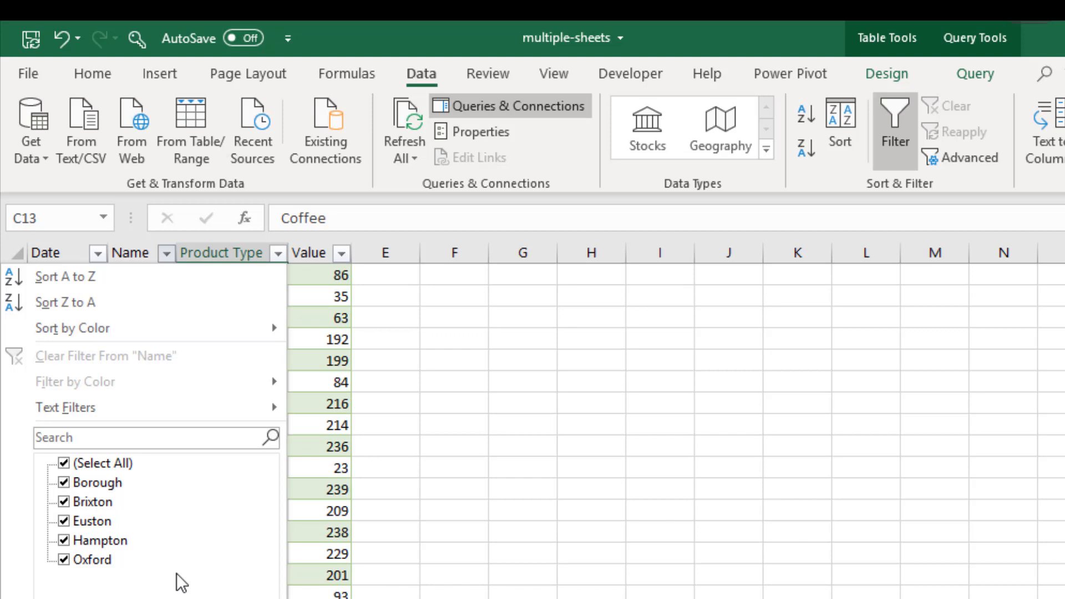
pyautogui.press('Escape')
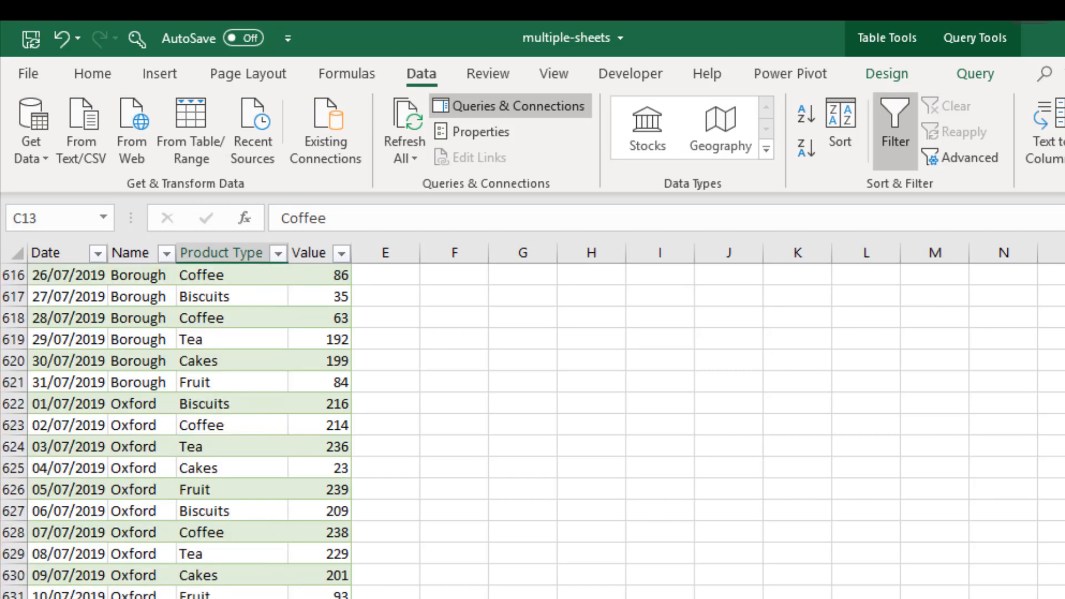